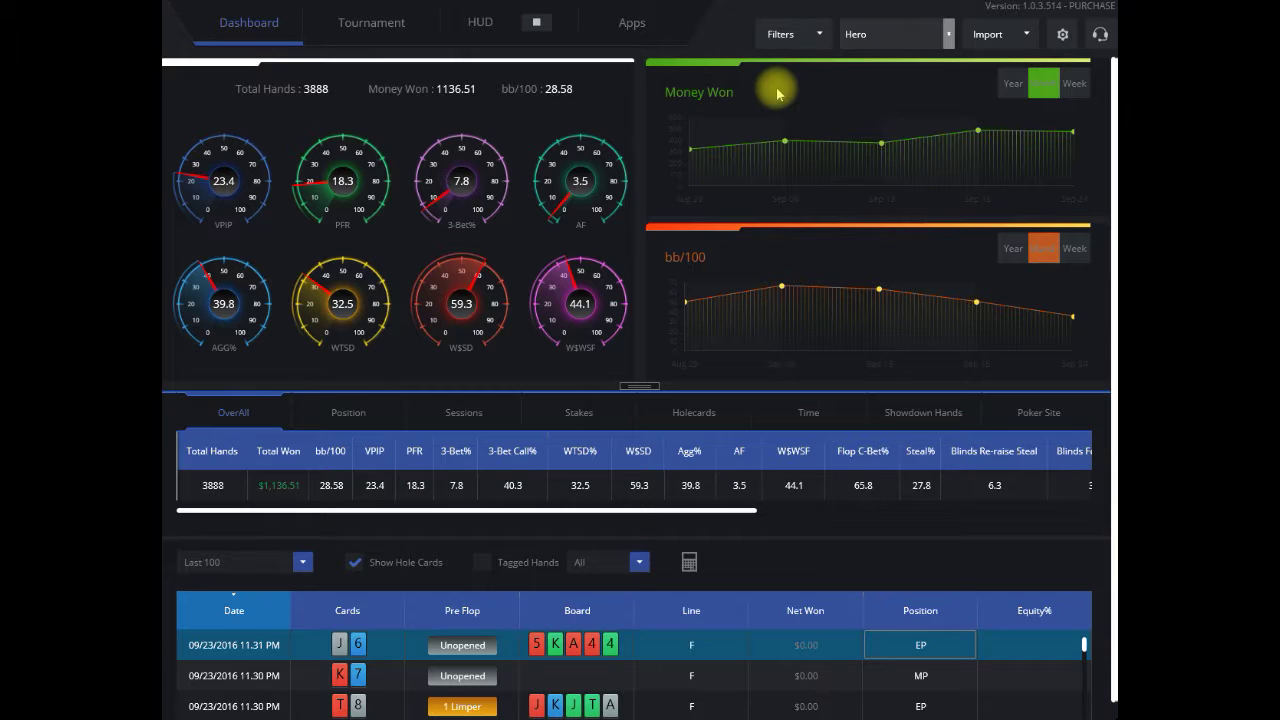
# Open the Filters dropdown on the dashboard showing 3888 hands
pyautogui.click(818, 38)
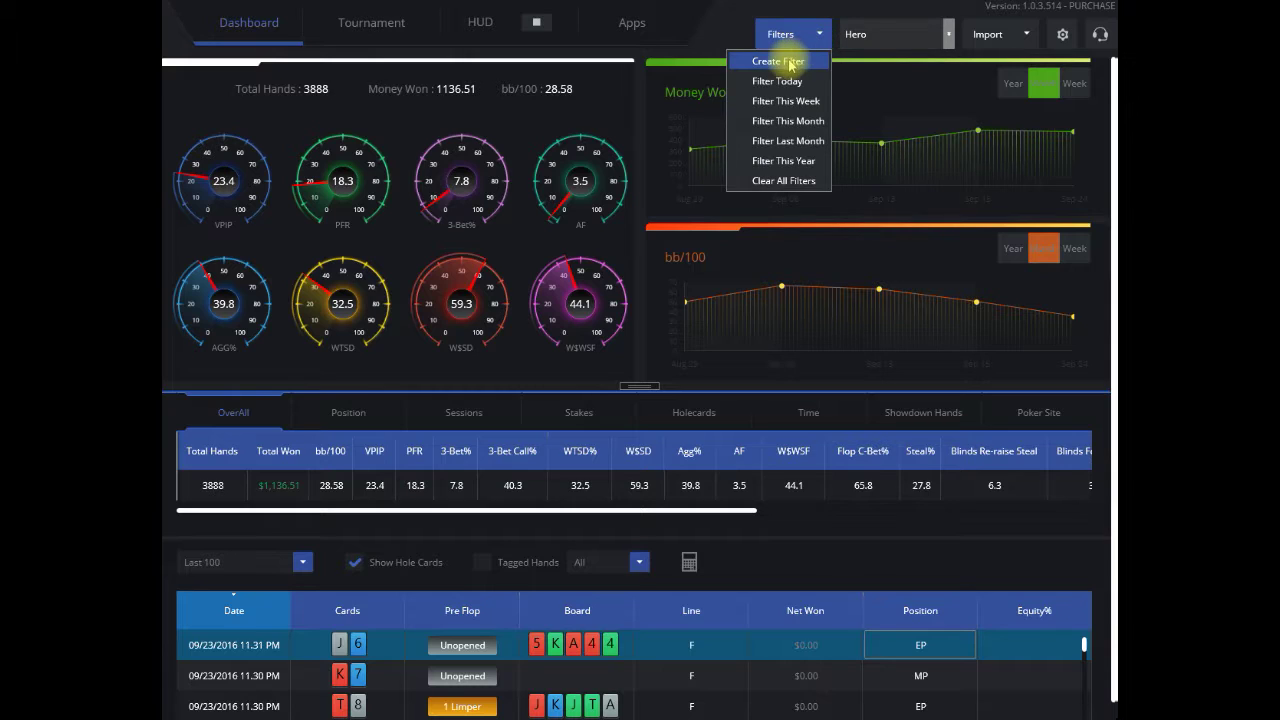
# Create a new filter and exclude every 6-max seat except the small blind
pyautogui.click(786, 64)
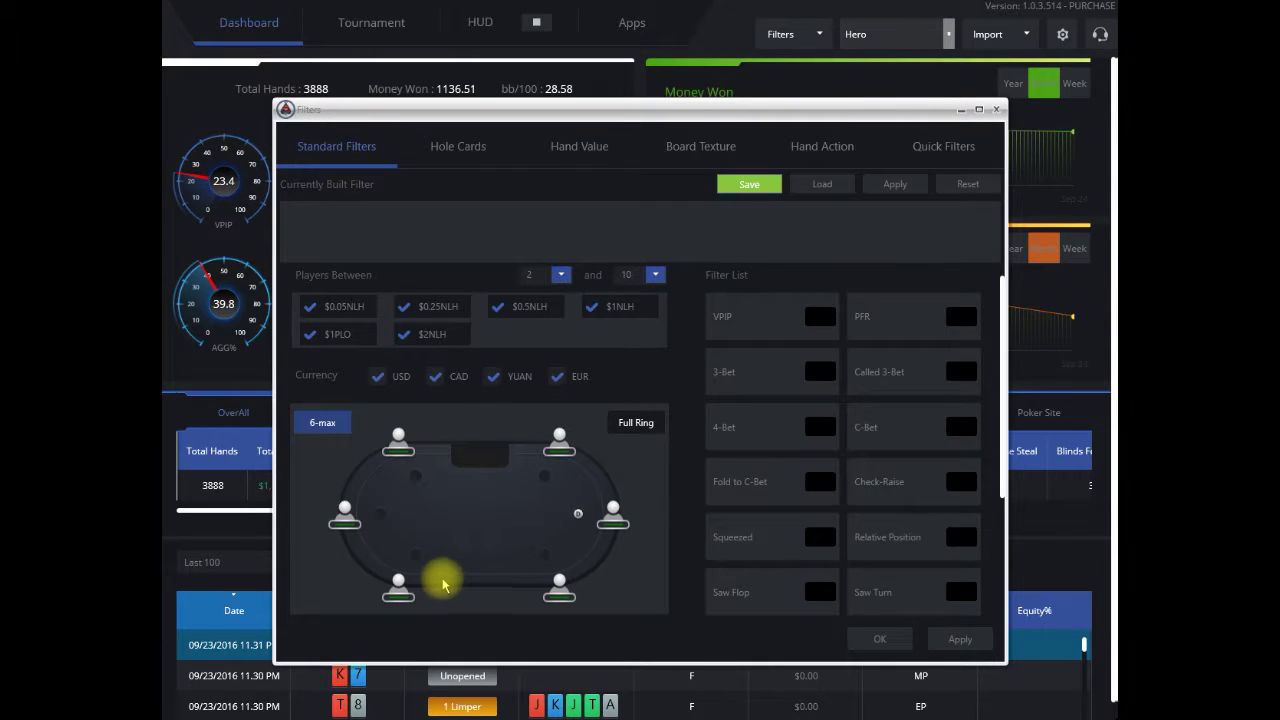
pyautogui.click(400, 594)
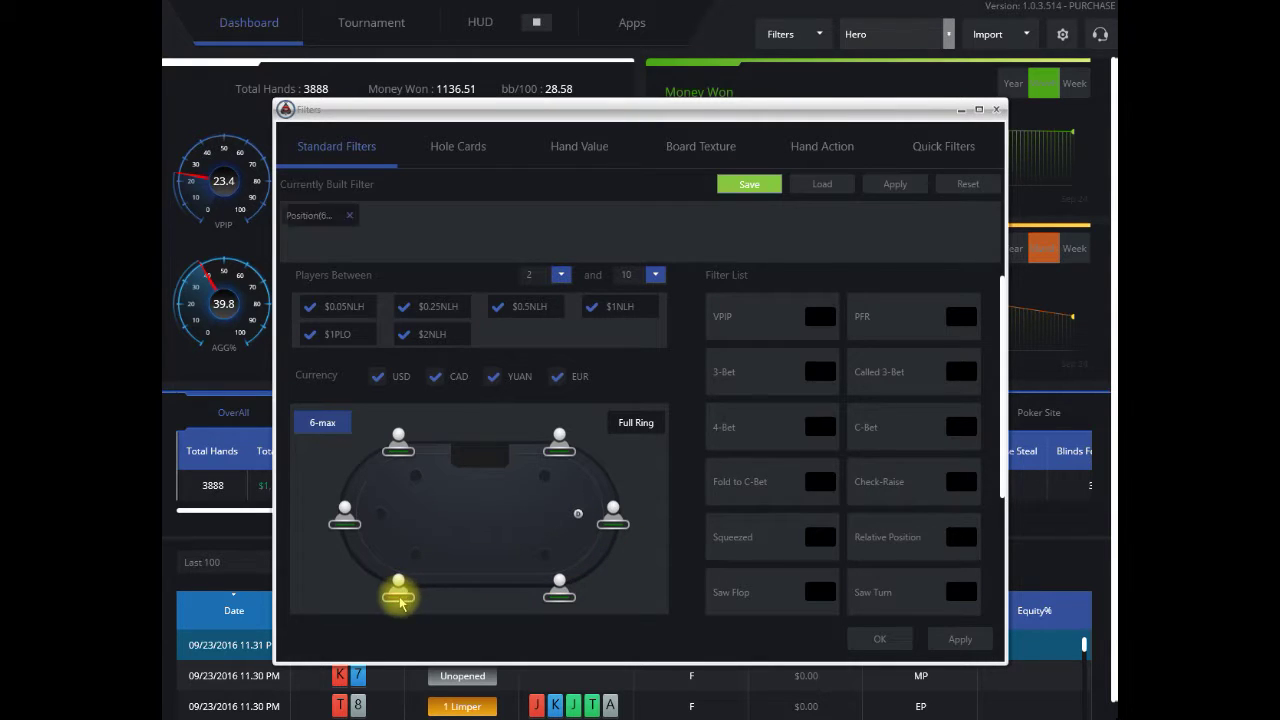
pyautogui.click(345, 524)
pyautogui.click(394, 450)
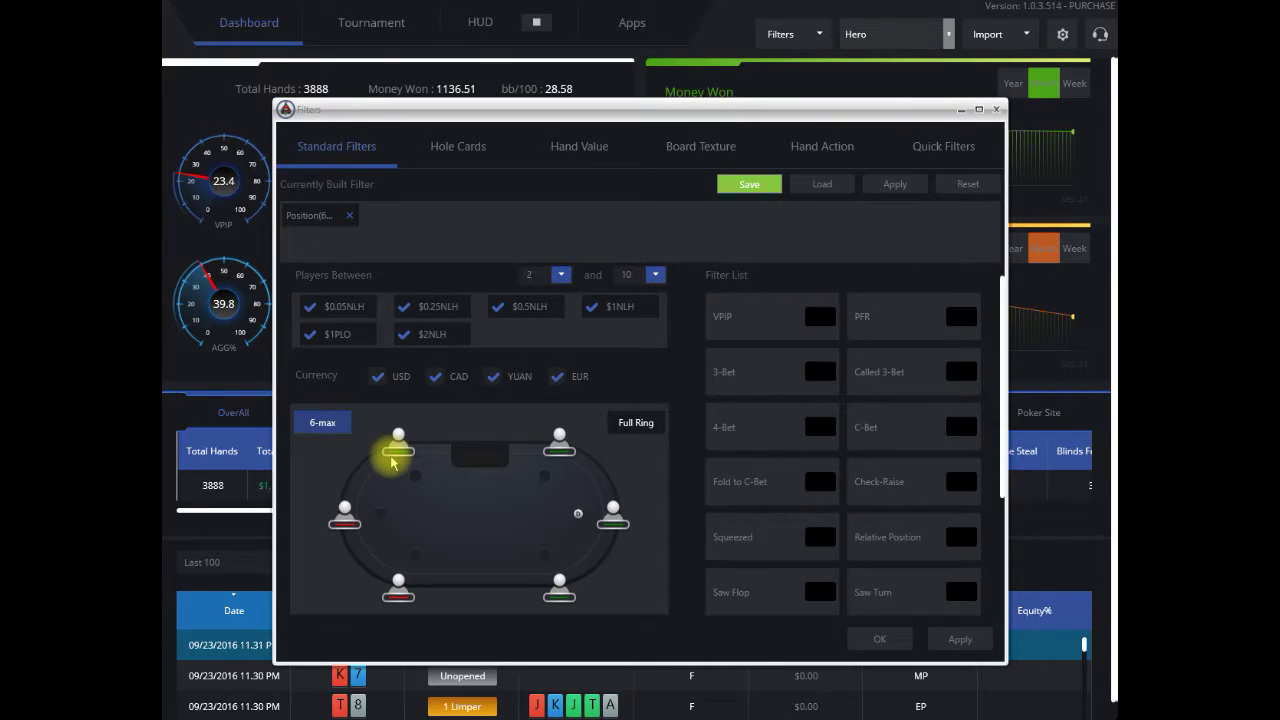
pyautogui.click(563, 449)
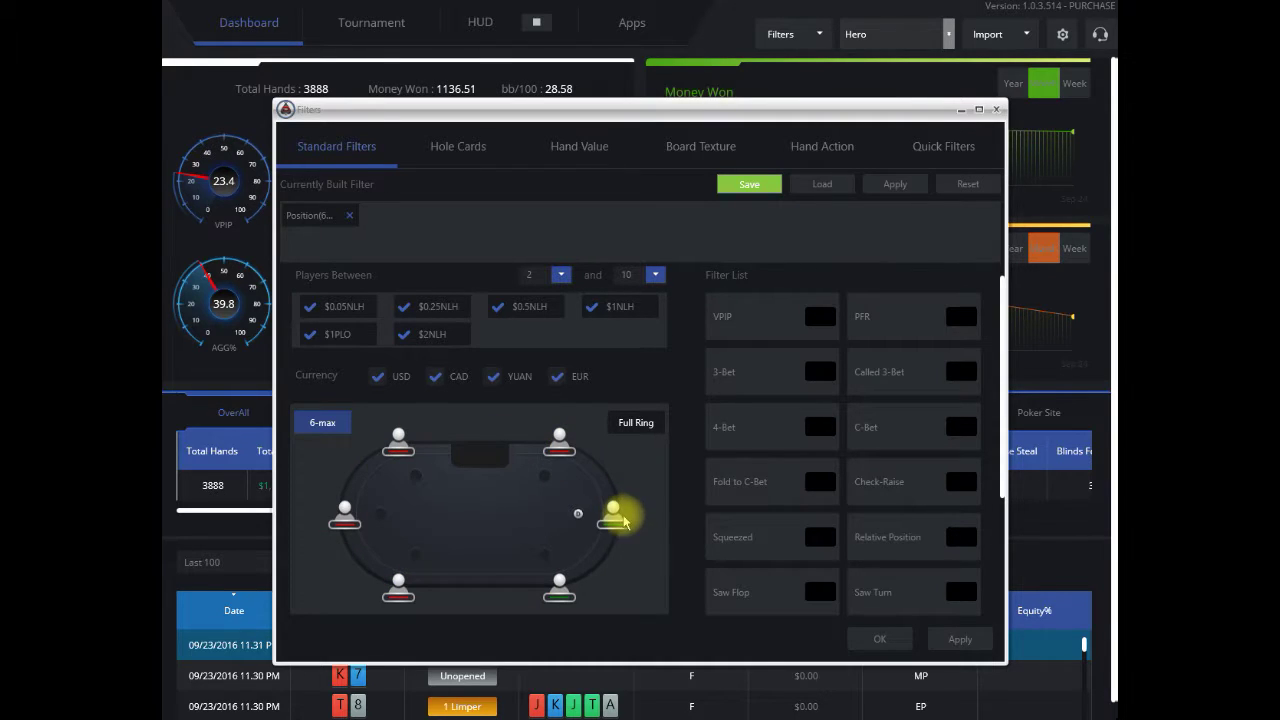
# On the Full Ring table exclude all seats but the small blind, then return to 6-max
pyautogui.click(636, 422)
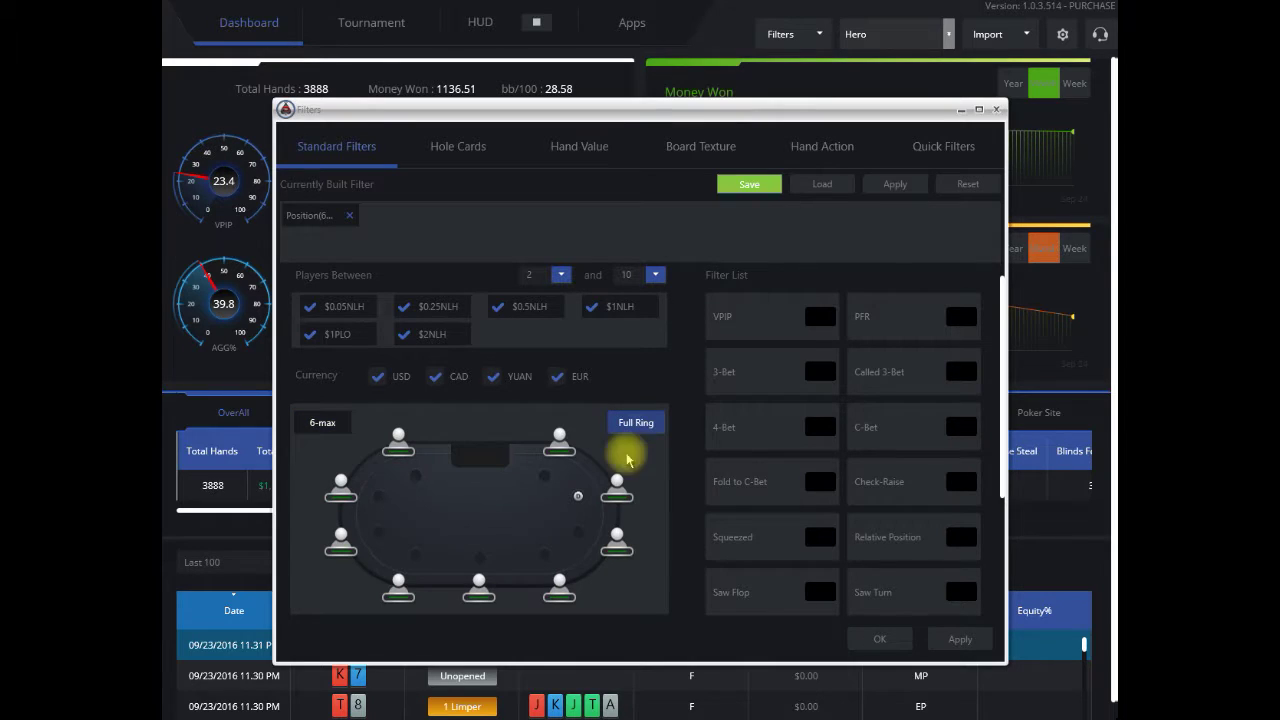
pyautogui.click(560, 590)
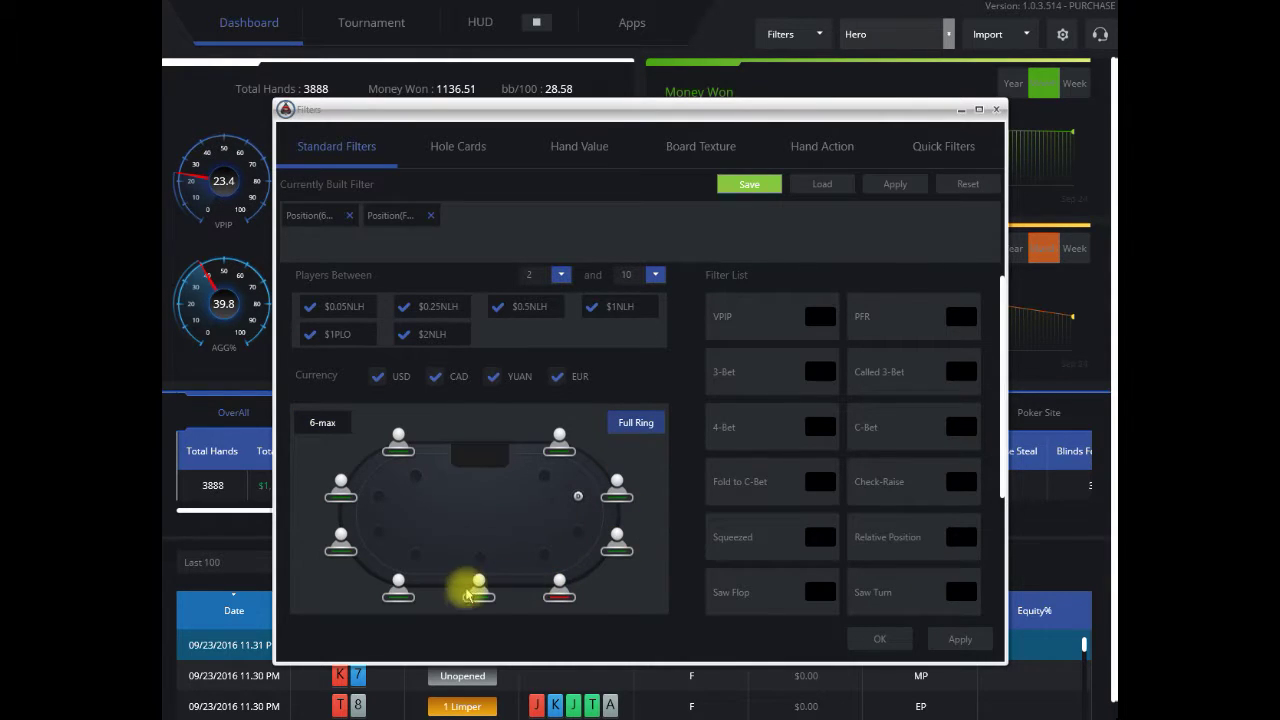
pyautogui.click(397, 591)
pyautogui.click(340, 543)
pyautogui.click(348, 494)
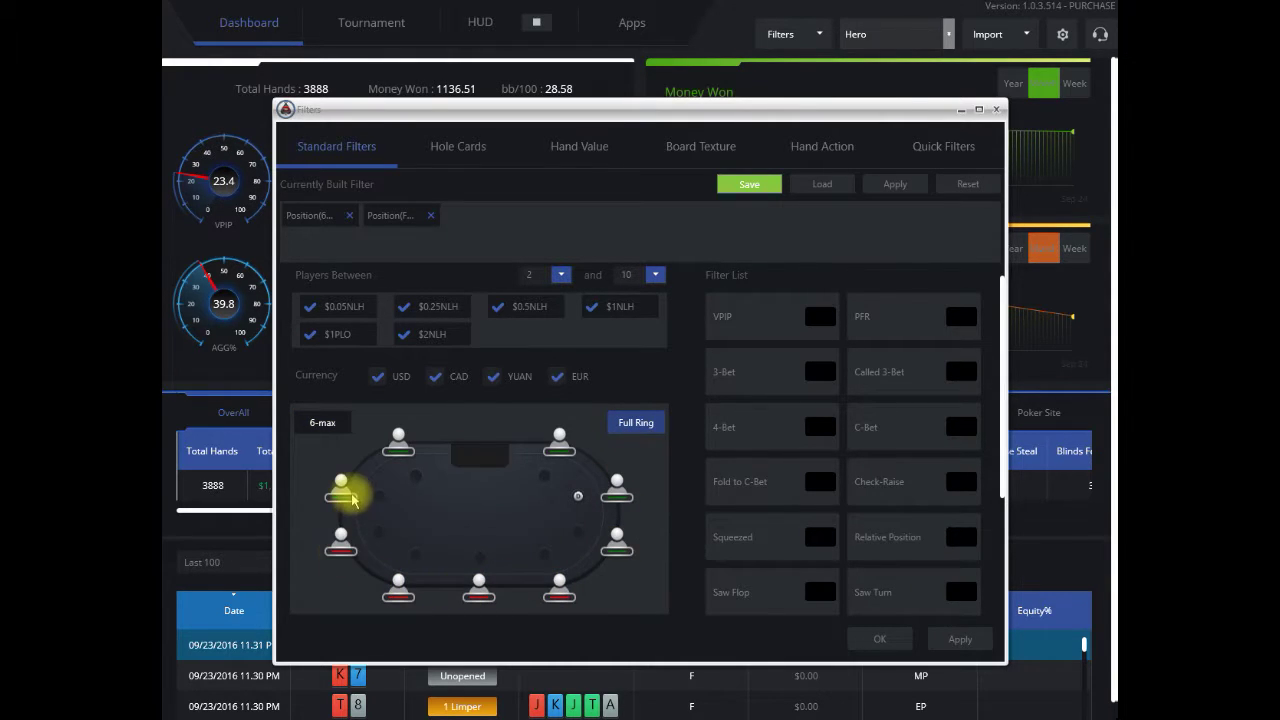
pyautogui.click(399, 443)
pyautogui.click(577, 438)
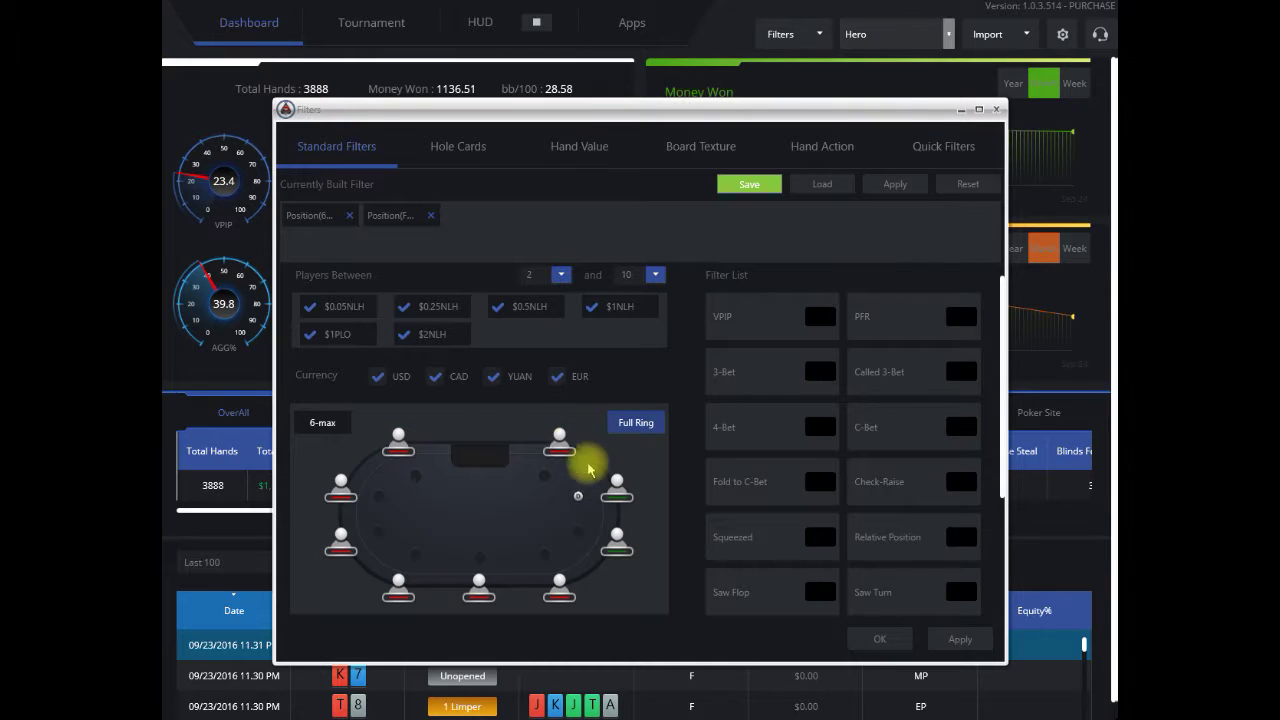
pyautogui.click(621, 498)
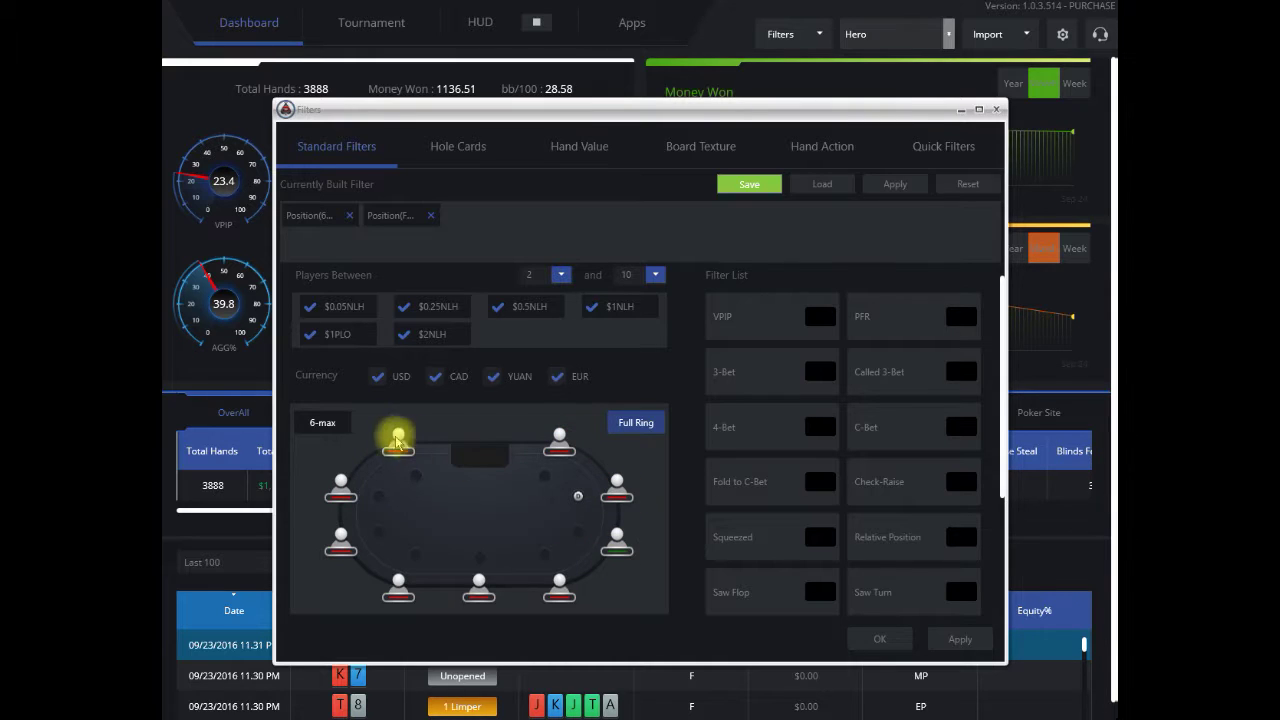
pyautogui.click(340, 432)
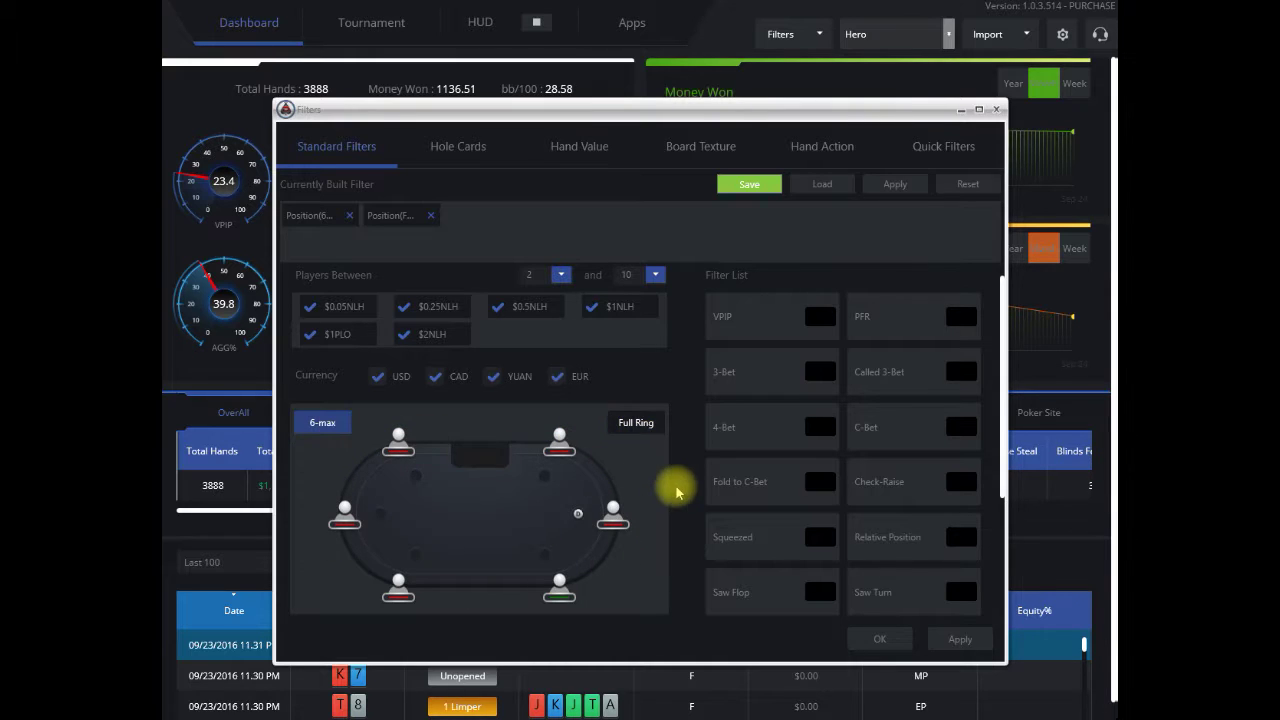
# Limit pre-flop action facing Hero to Unopened, Limper and 2+ Limpers, dropping Raiser and 3Bet-5Bet spots
pyautogui.scroll(-4, 676, 490)
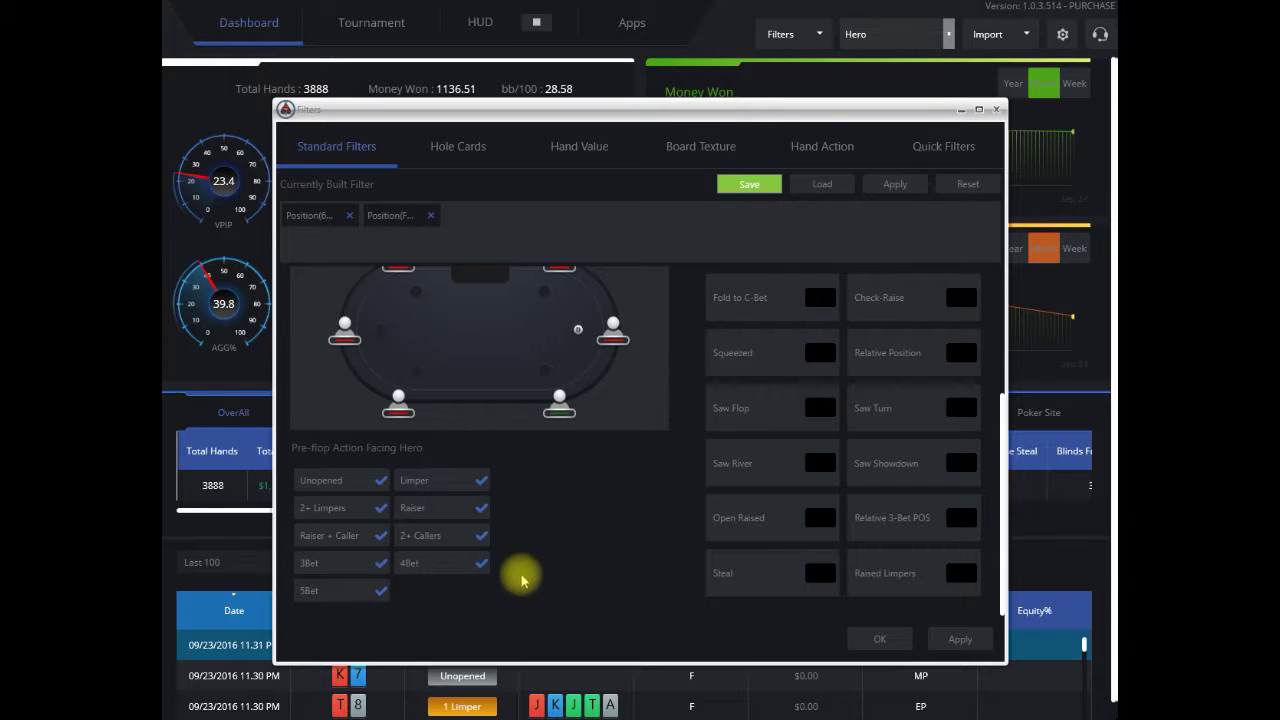
pyautogui.click(370, 566)
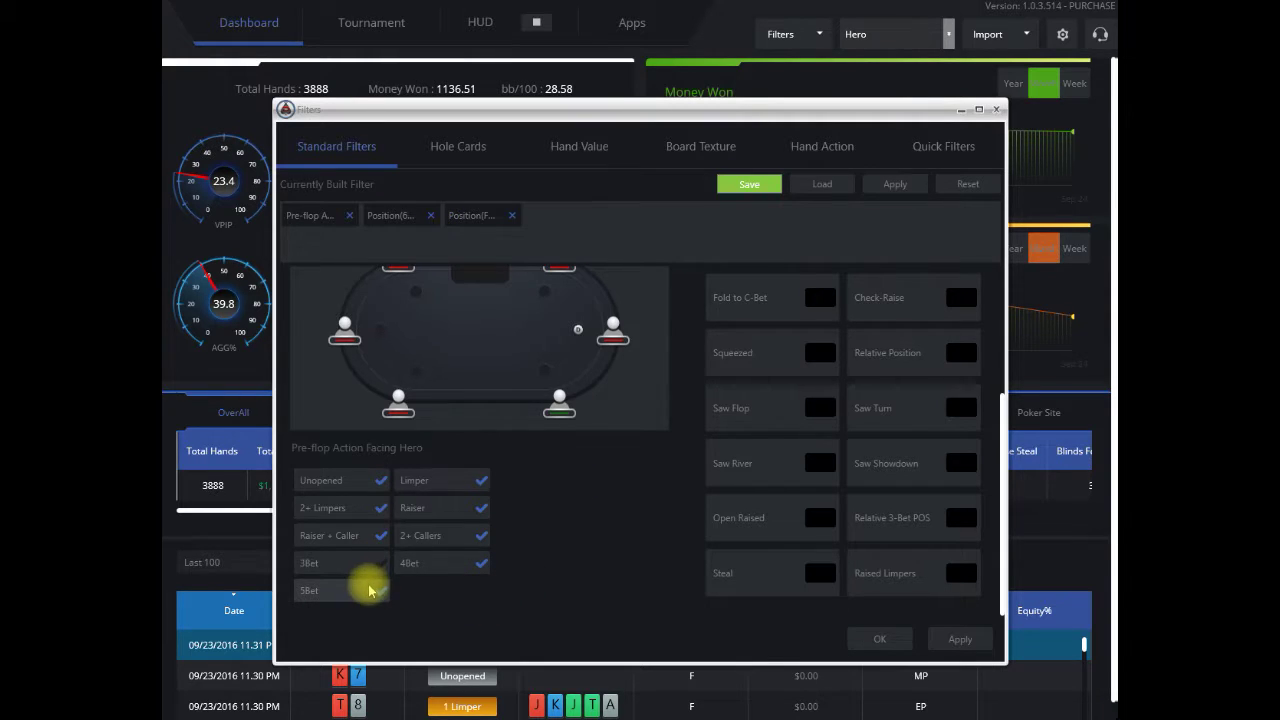
pyautogui.click(366, 588)
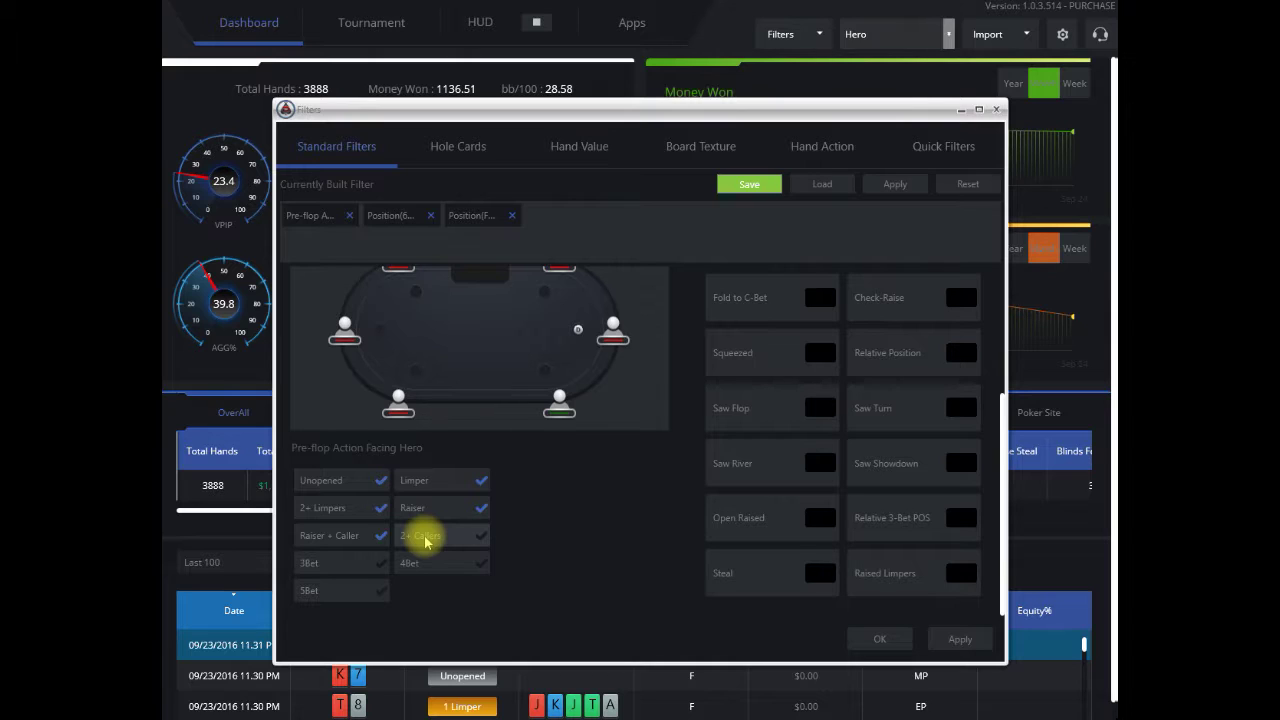
pyautogui.click(451, 508)
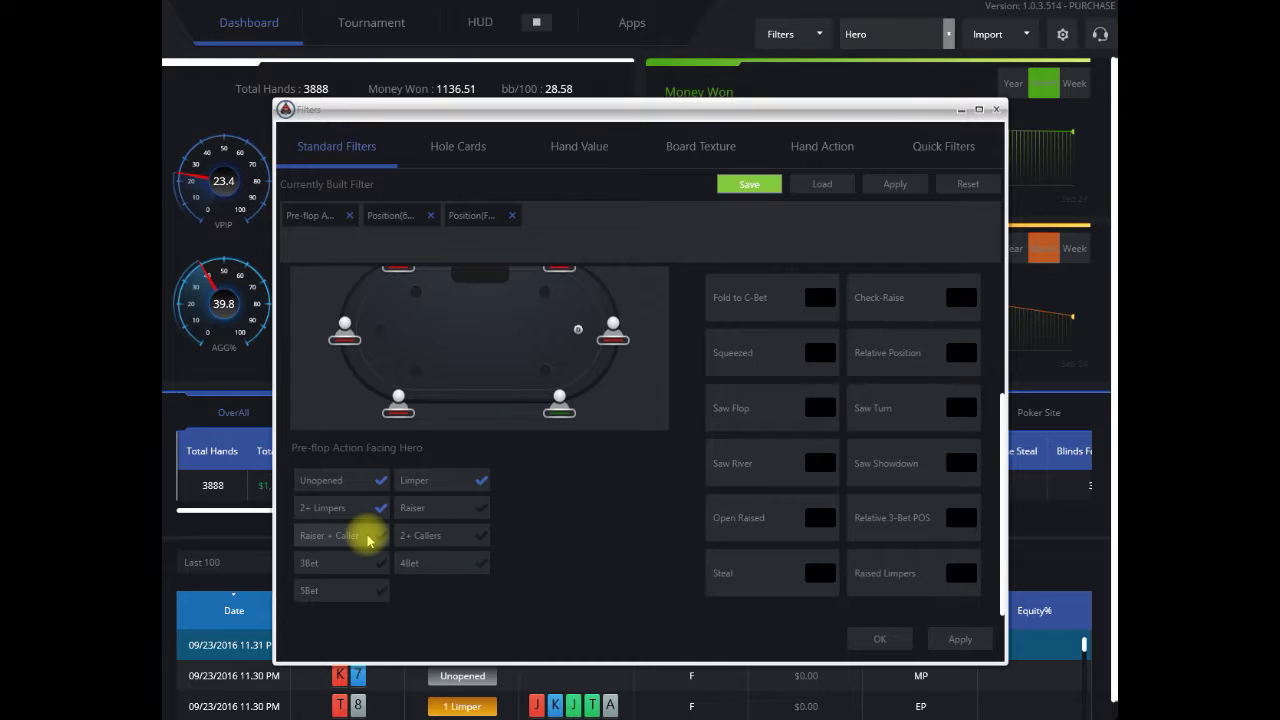
pyautogui.click(378, 482)
pyautogui.click(376, 504)
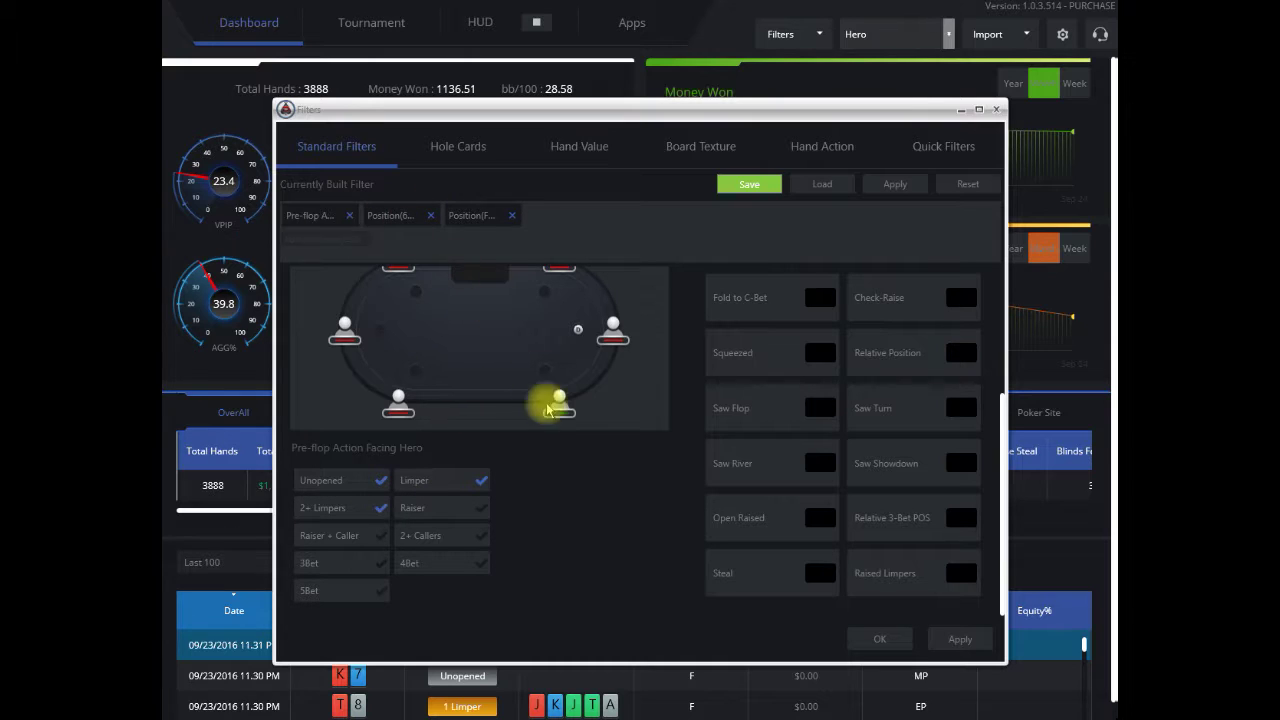
pyautogui.scroll(4, 603, 514)
pyautogui.scroll(2, 603, 517)
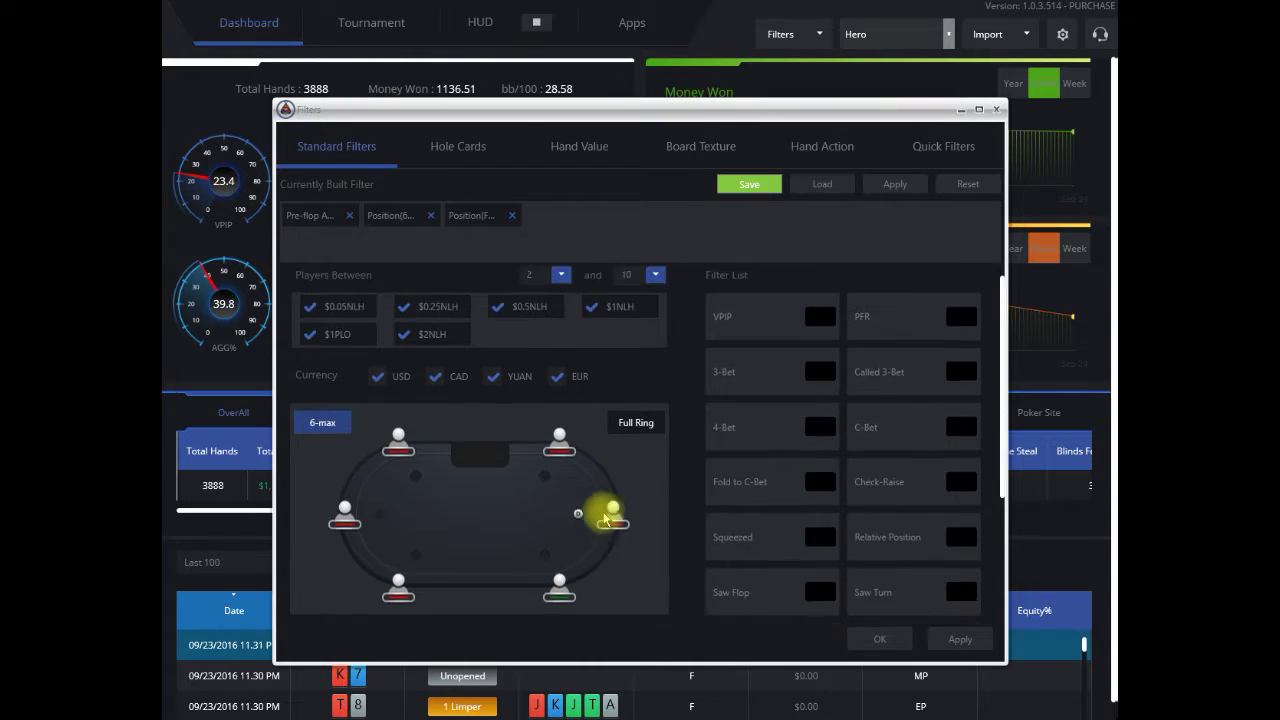
# On the Hand Action tab, require Hero to call preflop
pyautogui.click(808, 146)
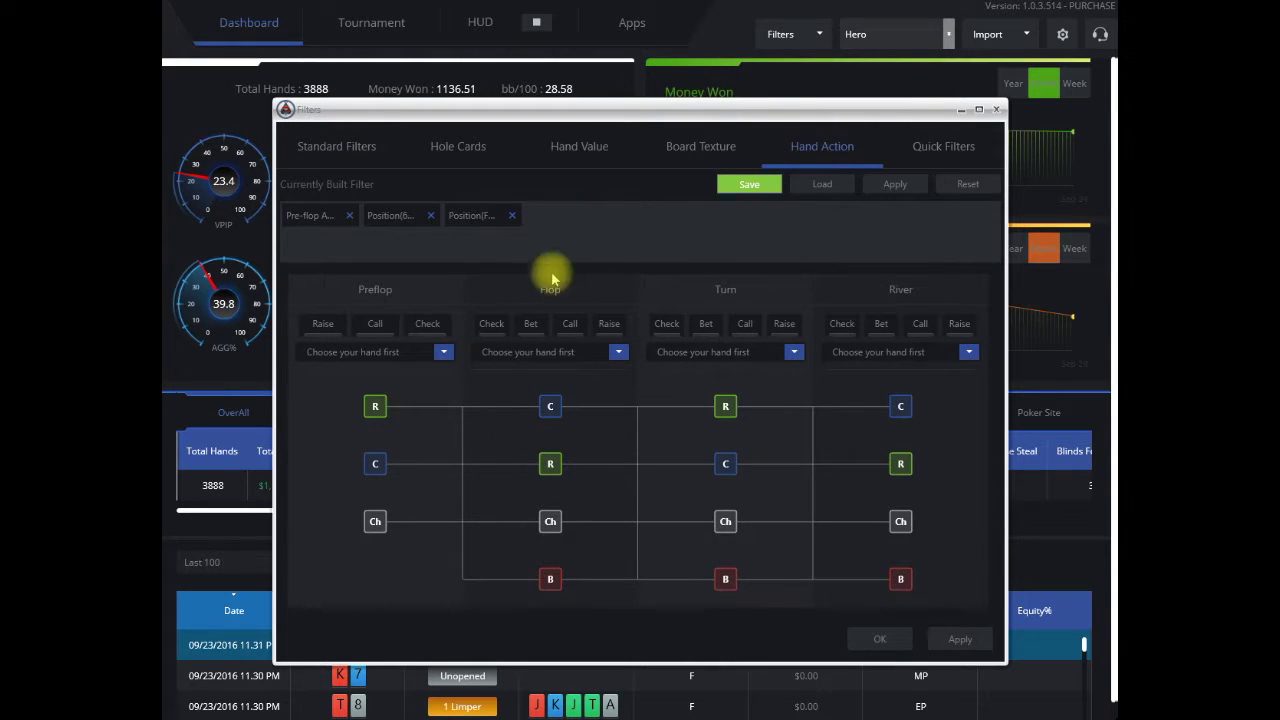
pyautogui.click(377, 325)
pyautogui.click(442, 353)
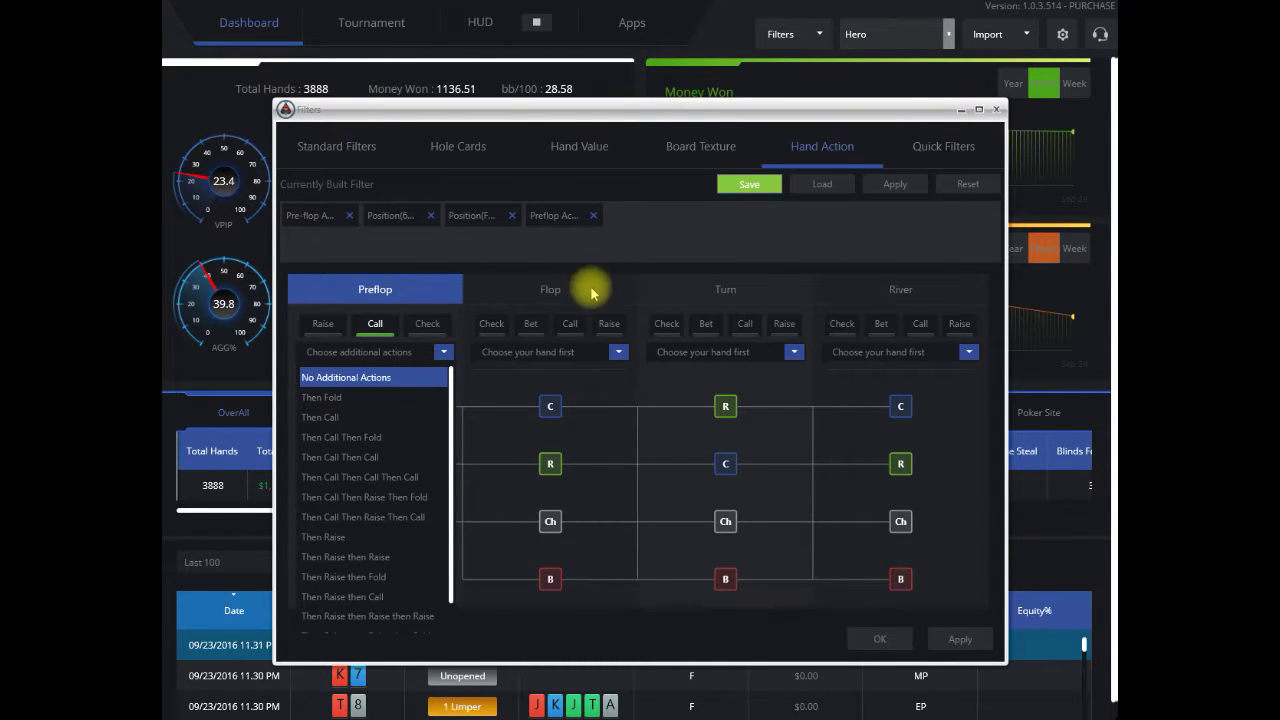
pyautogui.click(497, 327)
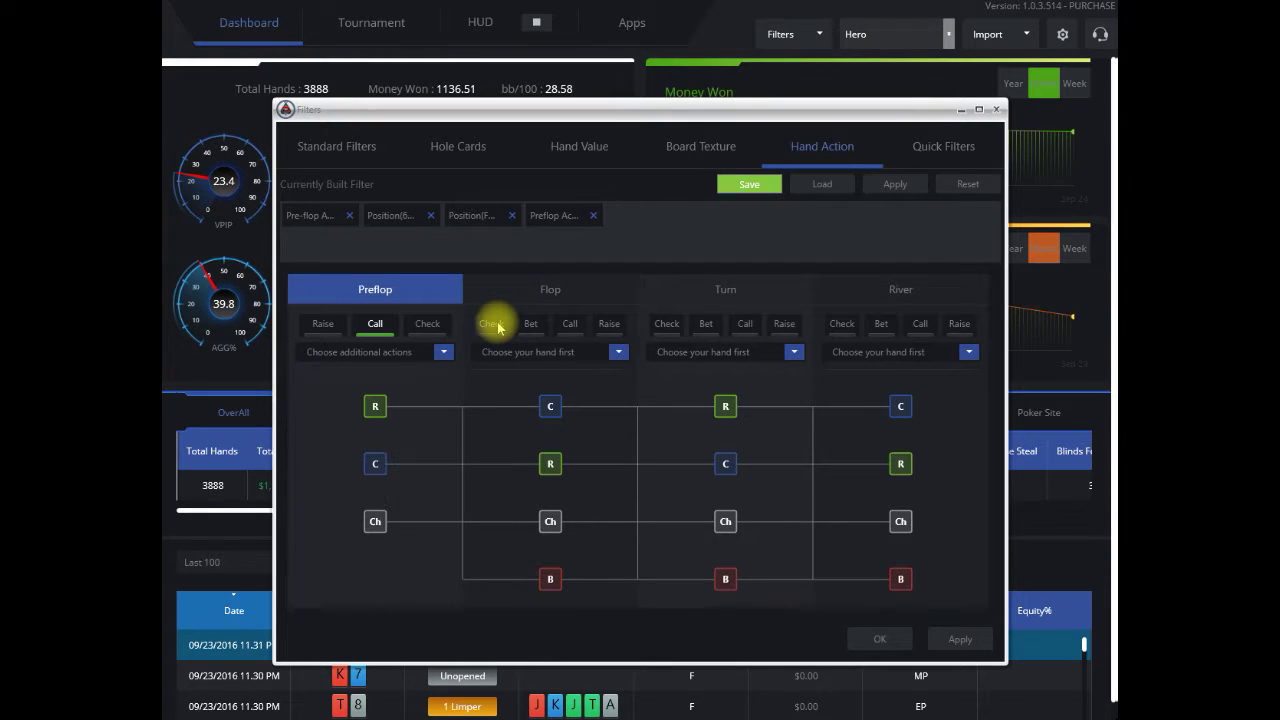
# Add a flop Check then Fold action and apply the filter, leaving 14 hands
pyautogui.click(497, 330)
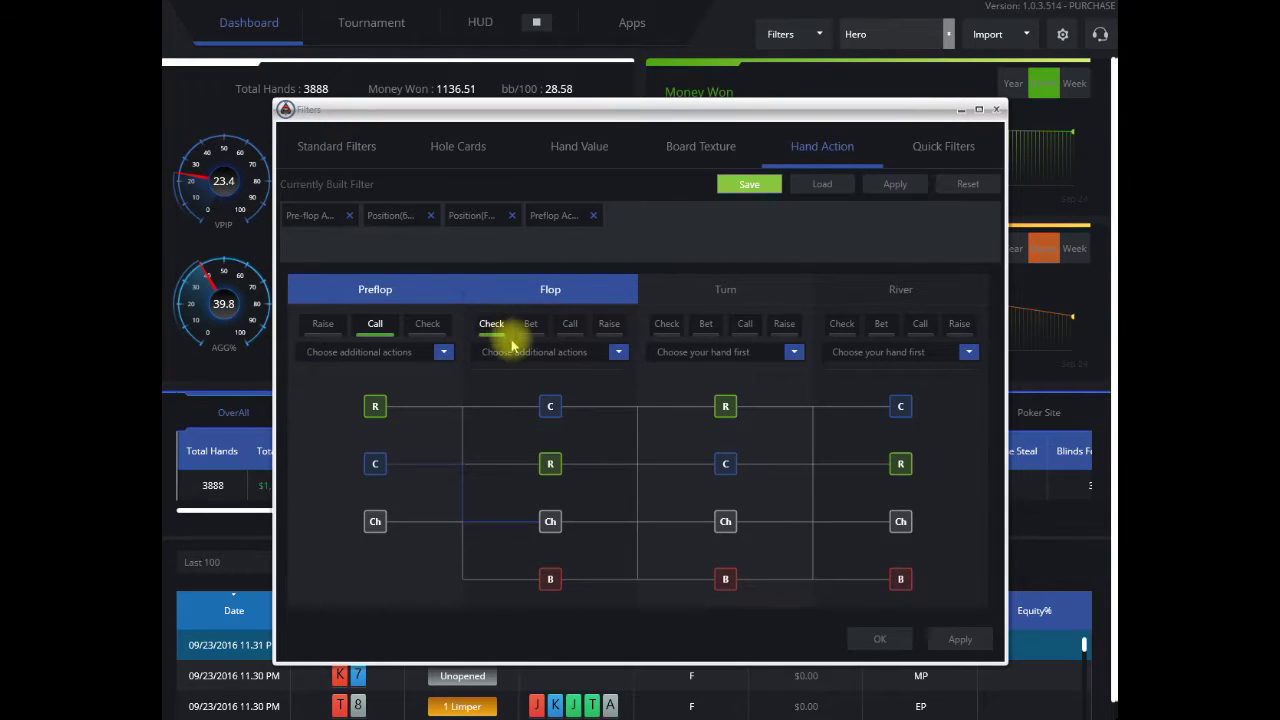
pyautogui.click(619, 354)
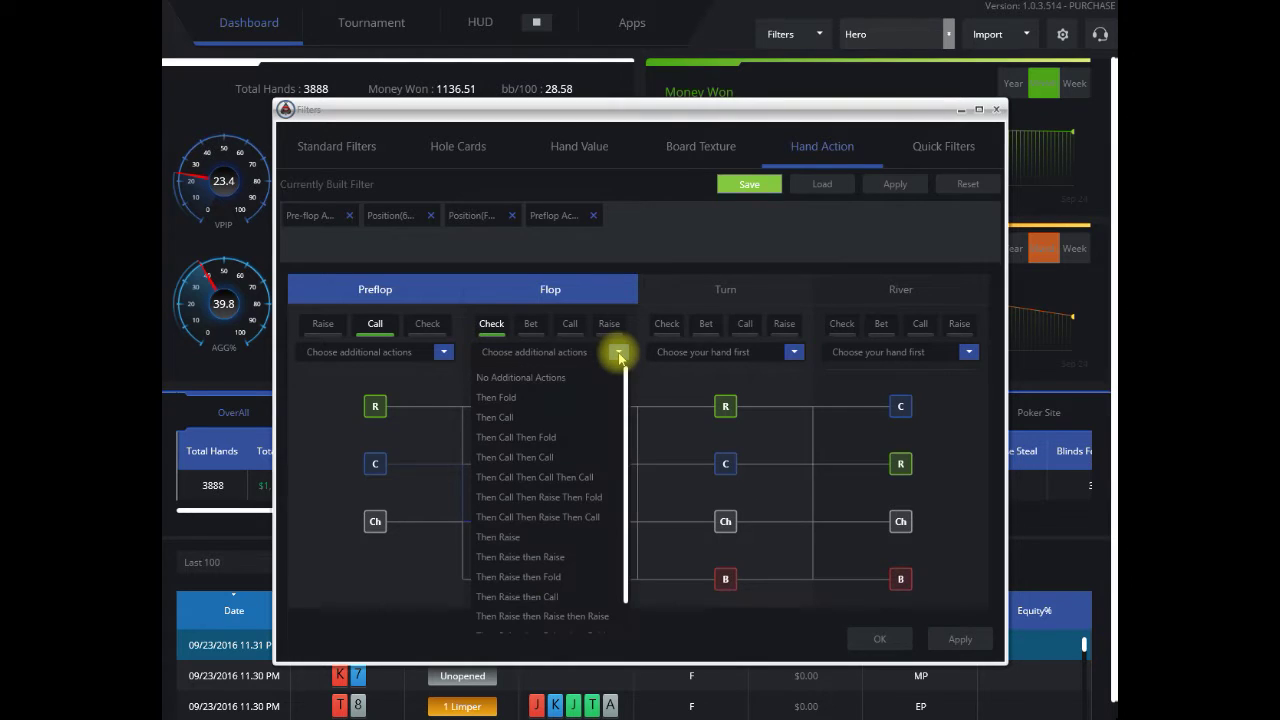
pyautogui.click(530, 398)
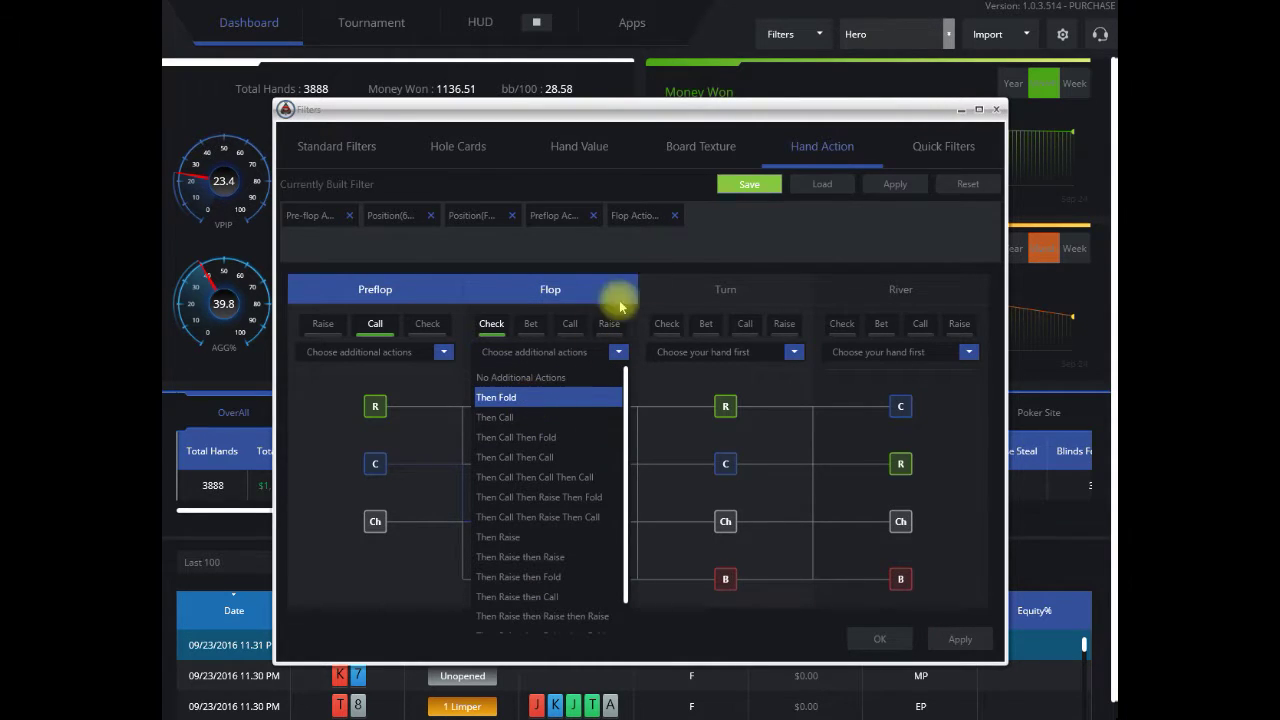
pyautogui.click(694, 243)
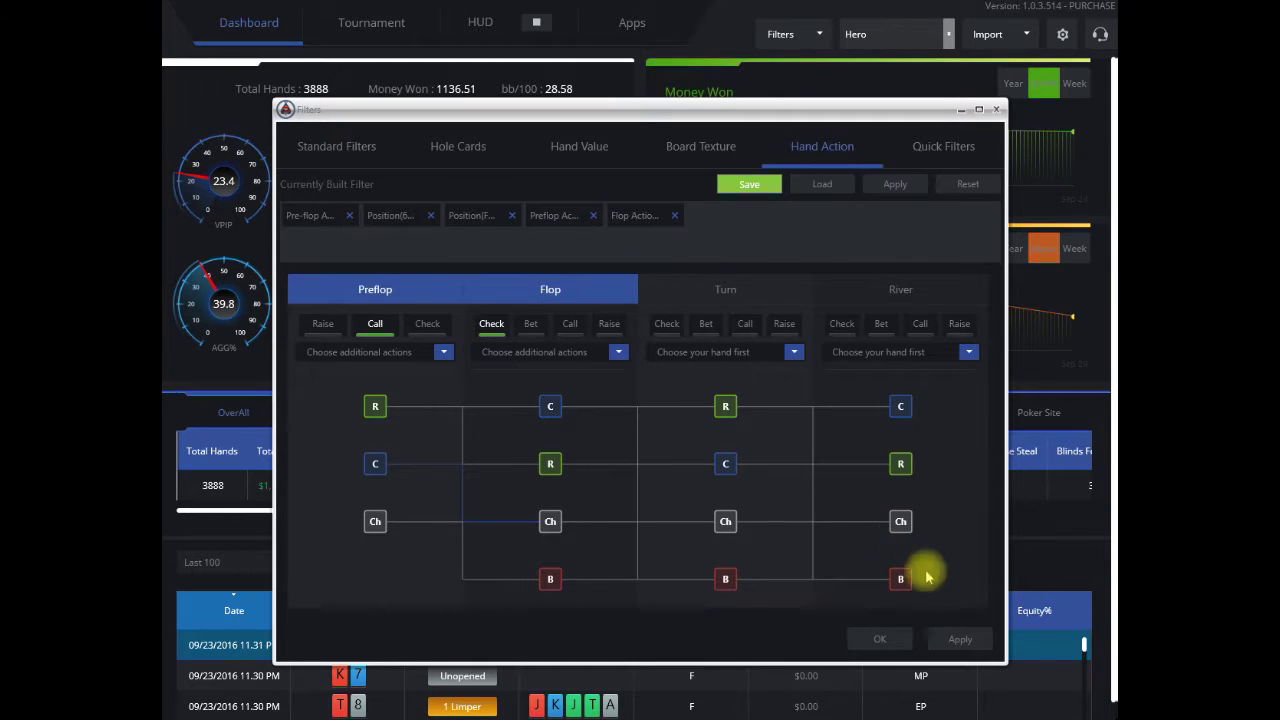
pyautogui.click(945, 636)
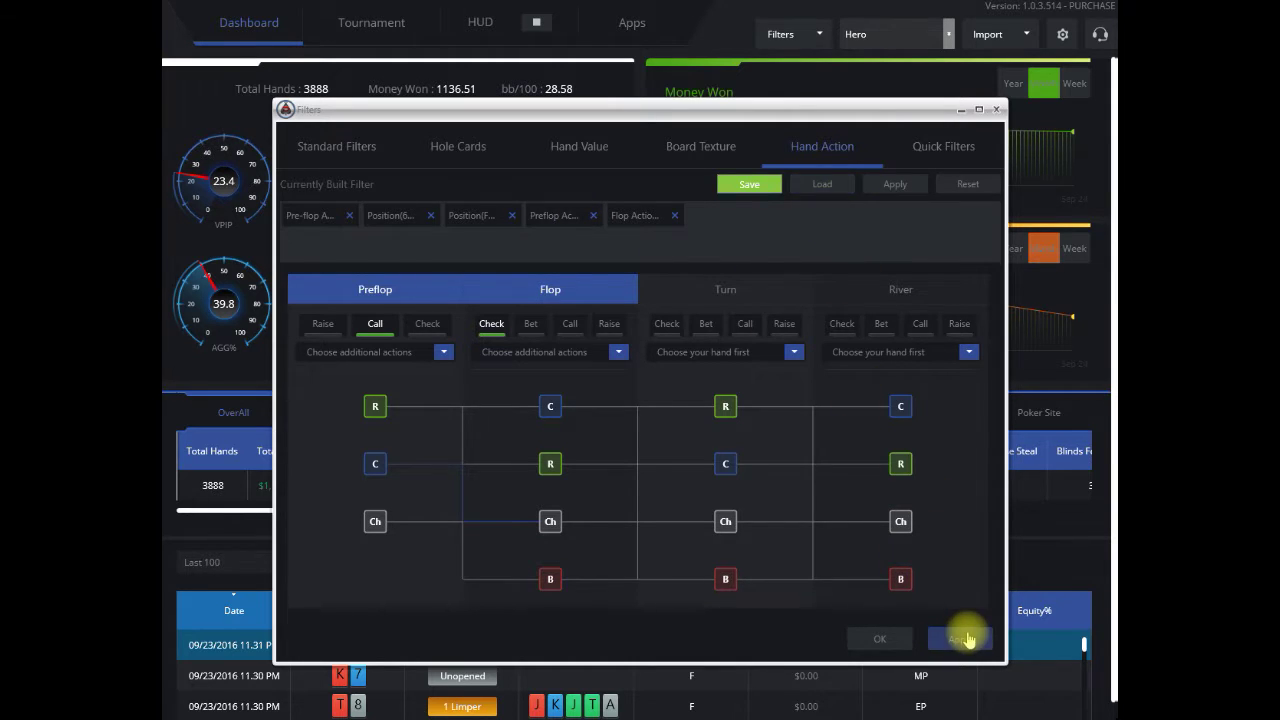
pyautogui.click(885, 640)
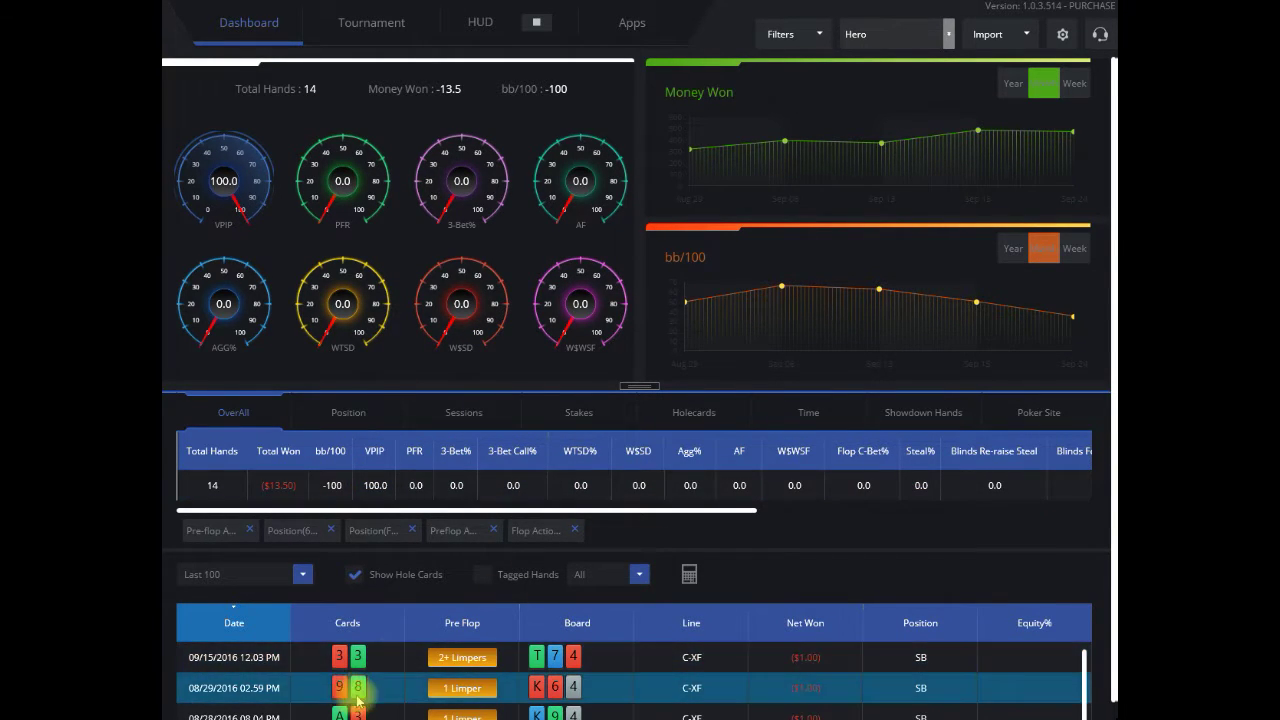
# Open the 09/15/2016 pocket-threes hand in the hand replayer
pyautogui.click(261, 664)
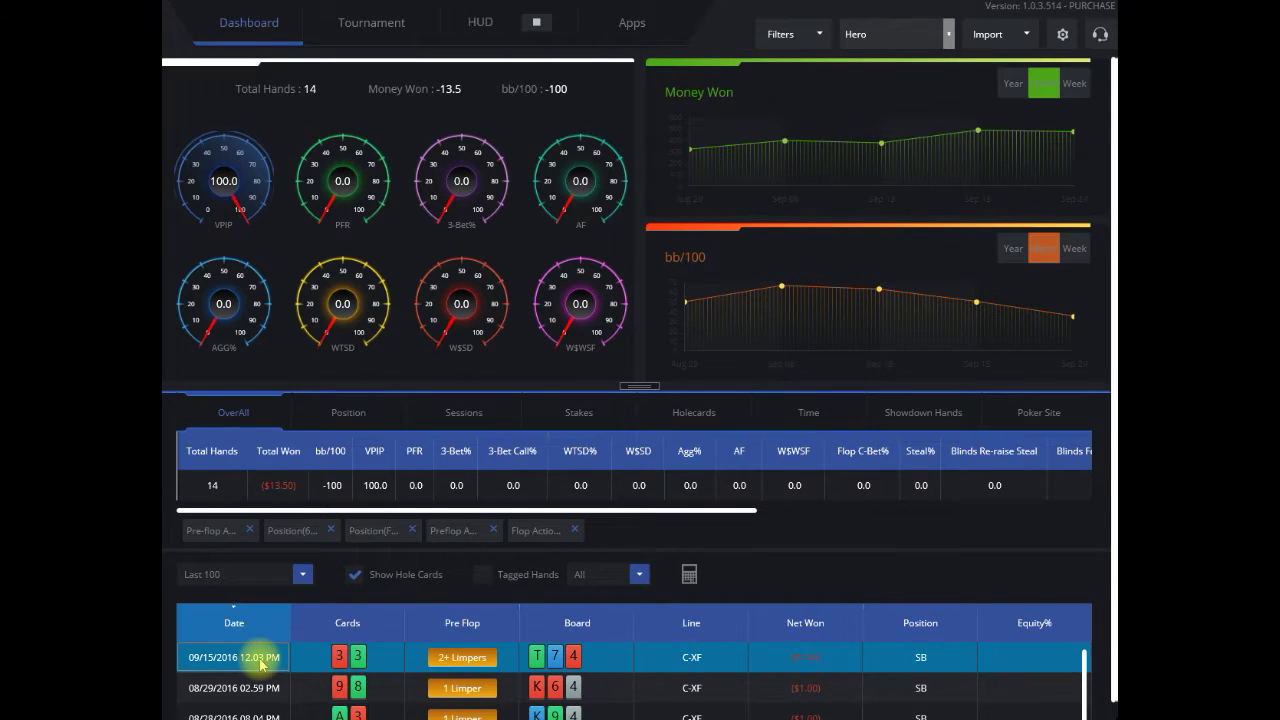
pyautogui.doubleClick(261, 664)
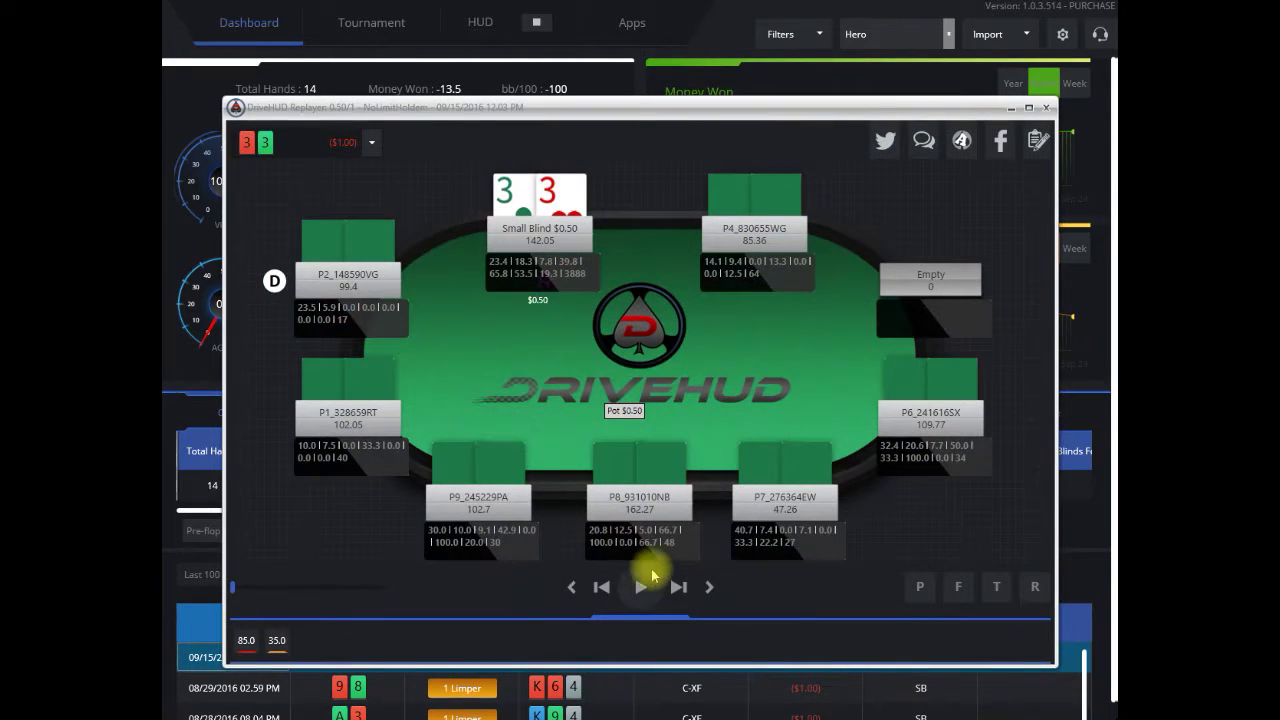
# Play the replay through Hero completing the small blind to the flop check
pyautogui.click(710, 587)
pyautogui.click(710, 587)
pyautogui.click(709, 587)
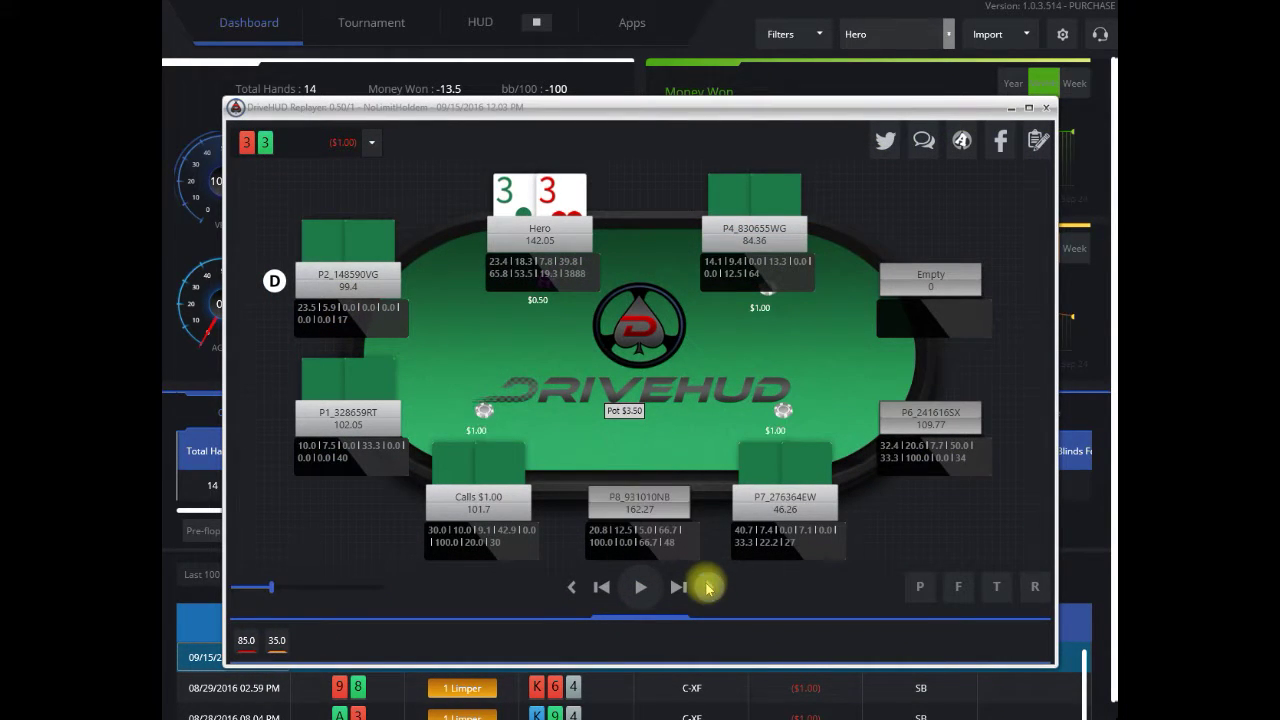
pyautogui.click(708, 587)
pyautogui.click(707, 588)
pyautogui.click(707, 588)
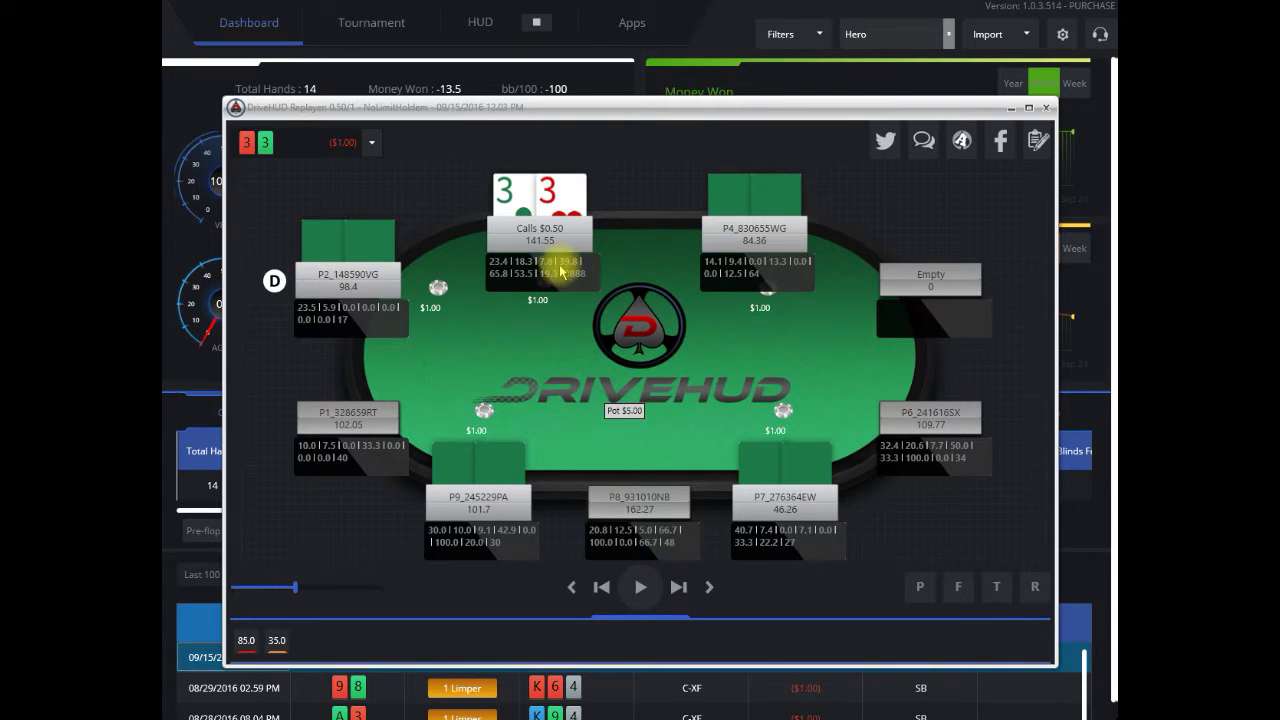
pyautogui.click(707, 588)
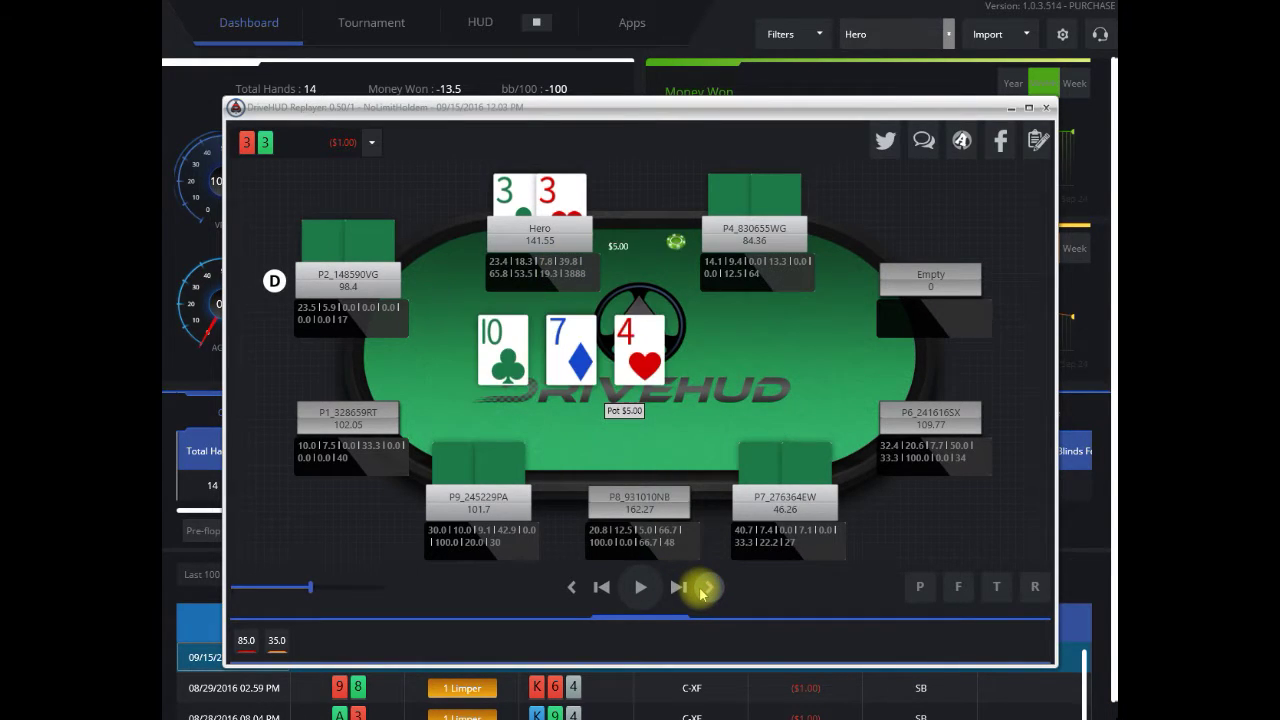
pyautogui.click(707, 588)
# Step through the $1.00 flop bet and folds until P9 wins, then close the replayer
pyautogui.click(705, 588)
pyautogui.click(705, 588)
pyautogui.click(705, 588)
pyautogui.click(705, 588)
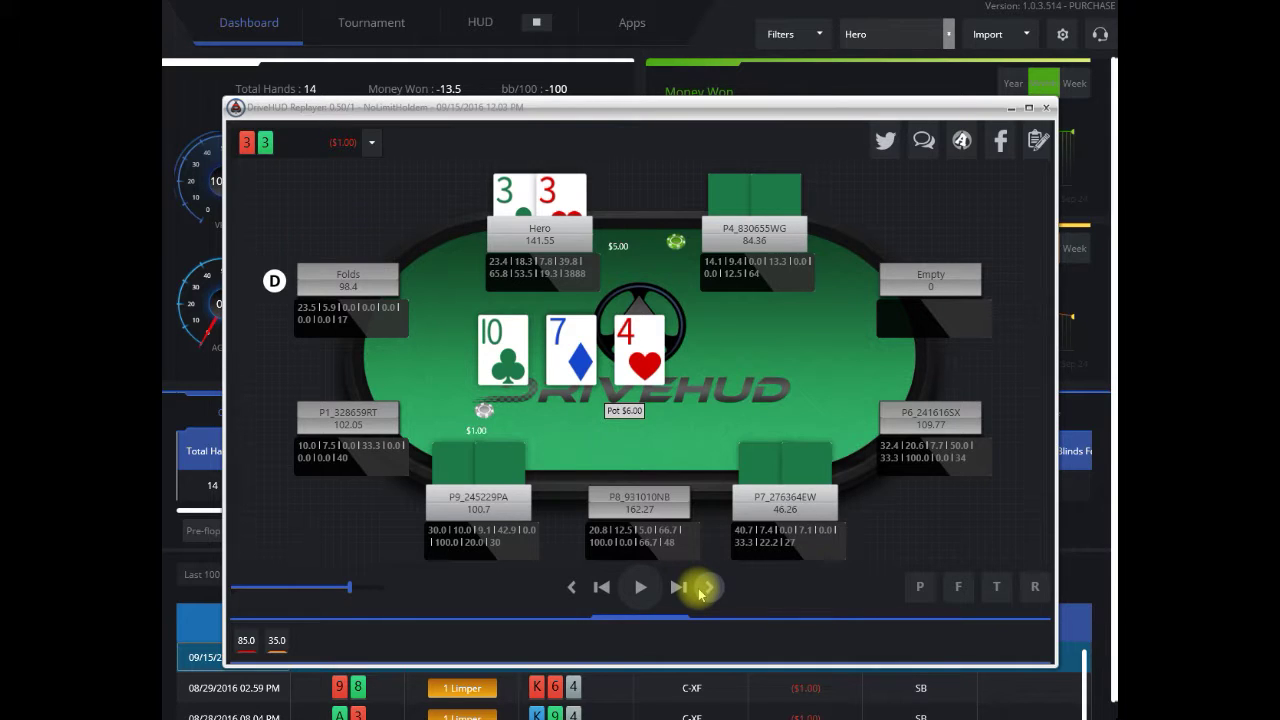
pyautogui.click(705, 588)
pyautogui.click(705, 588)
pyautogui.click(705, 588)
pyautogui.click(705, 588)
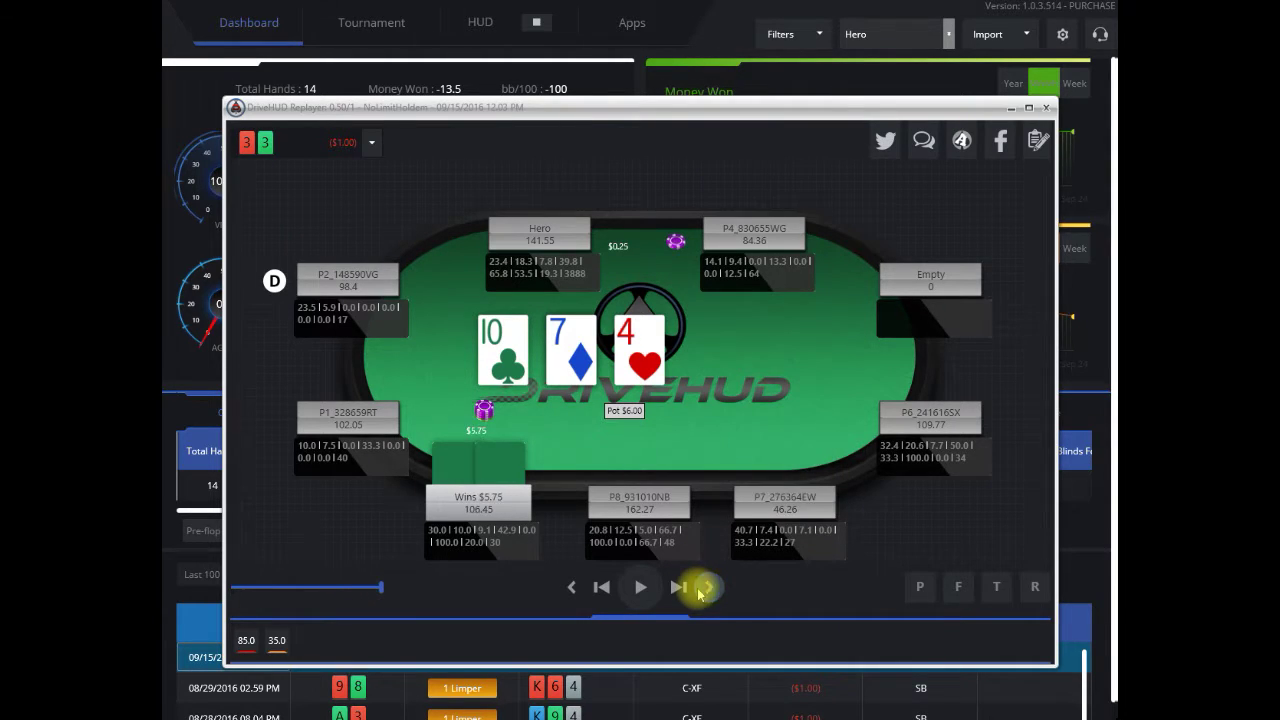
pyautogui.click(1043, 110)
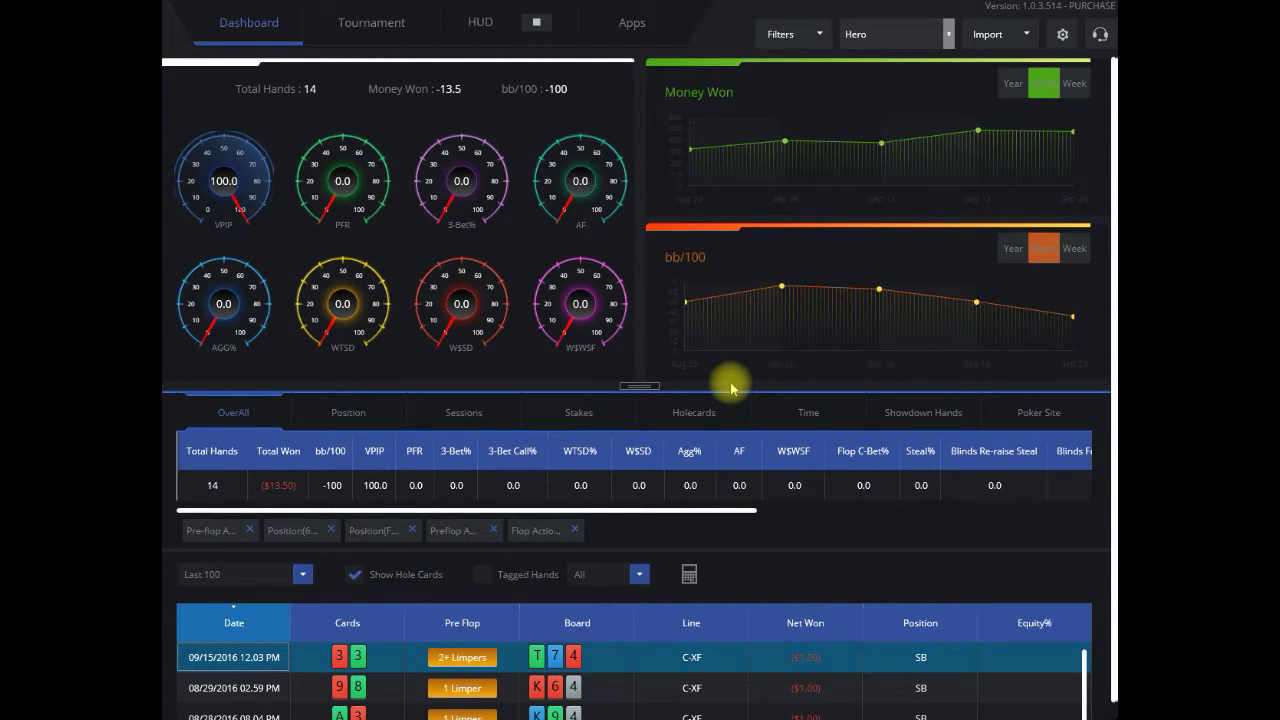
# Reopen the filter builder via Filters > Create Filter and cancel saving it as a .df file
pyautogui.click(815, 38)
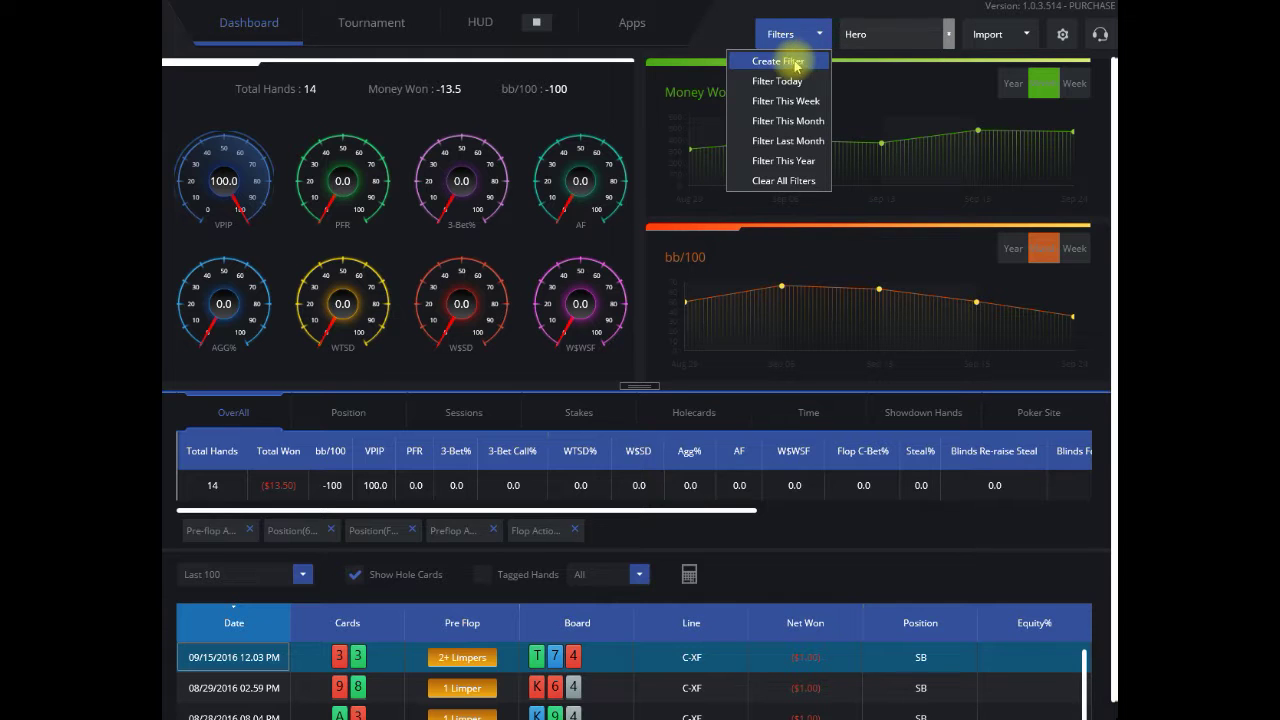
pyautogui.click(799, 62)
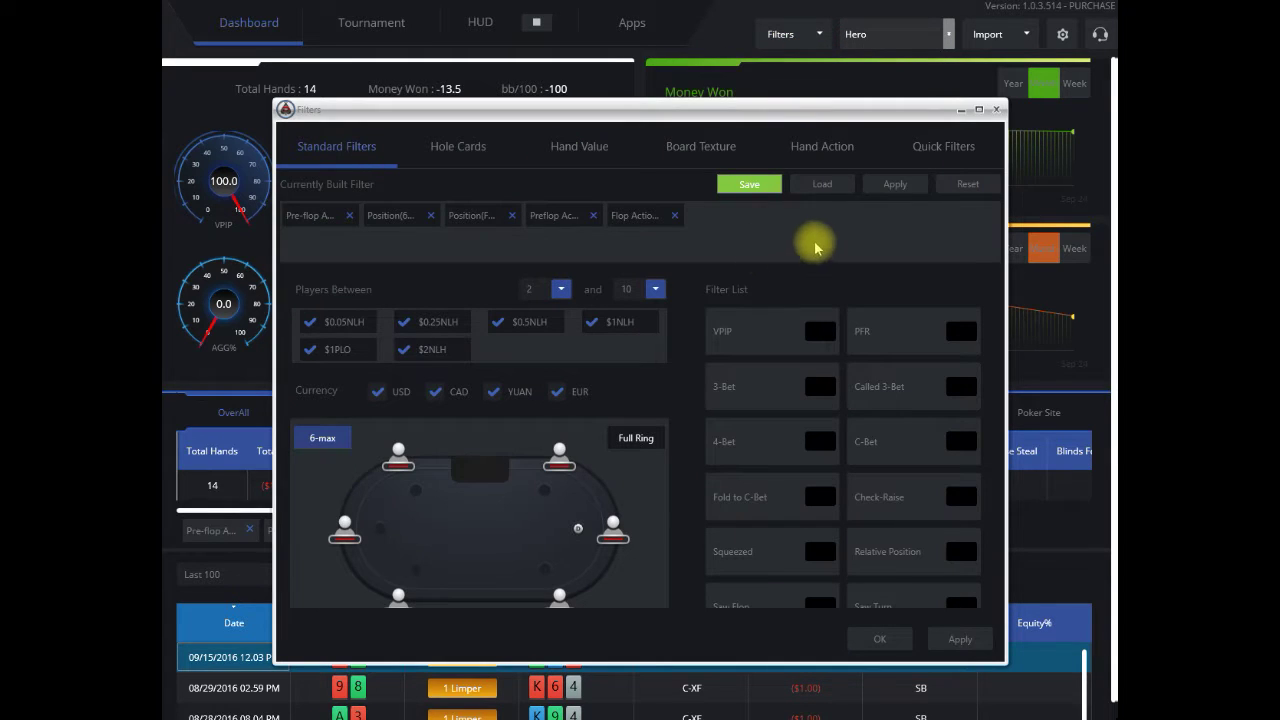
pyautogui.click(760, 184)
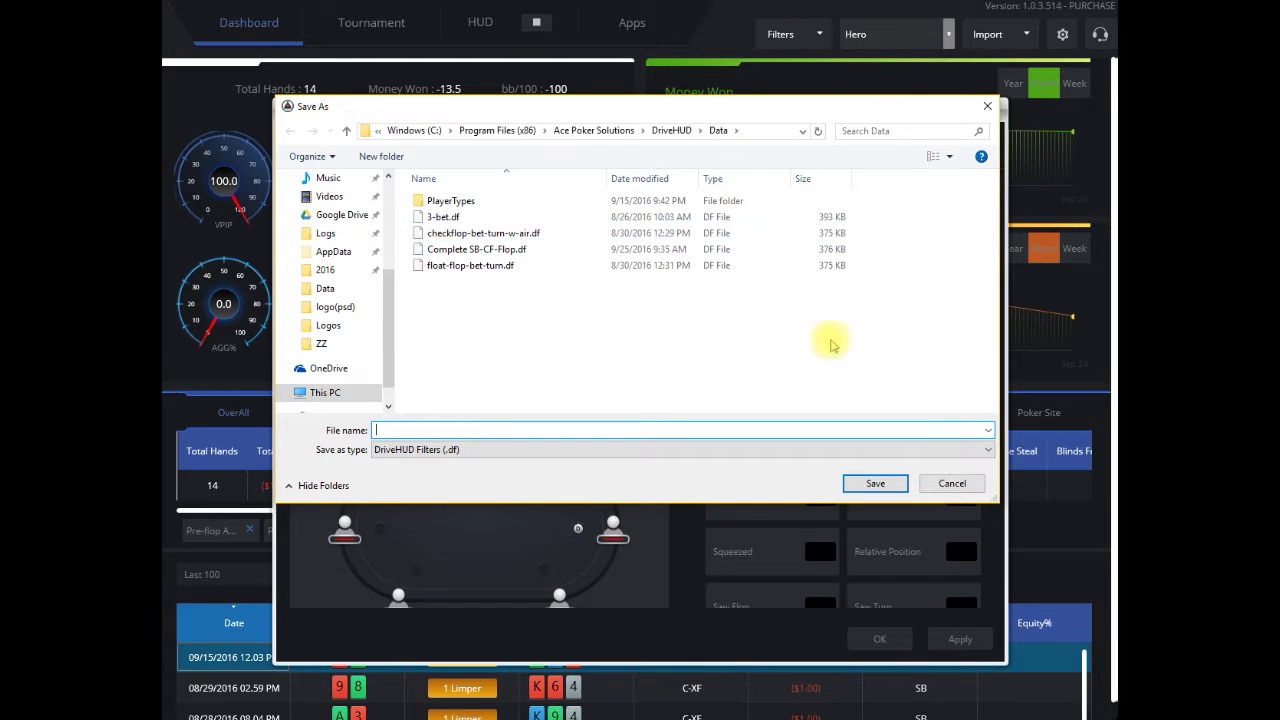
pyautogui.click(947, 483)
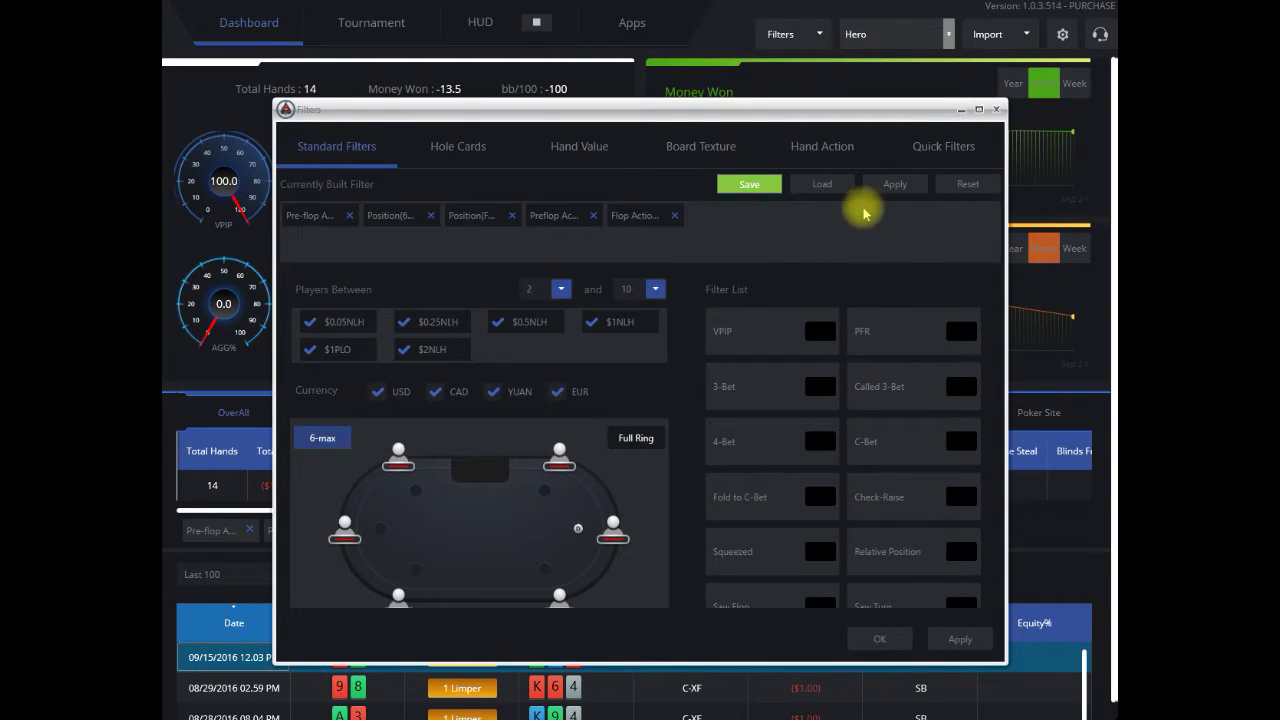